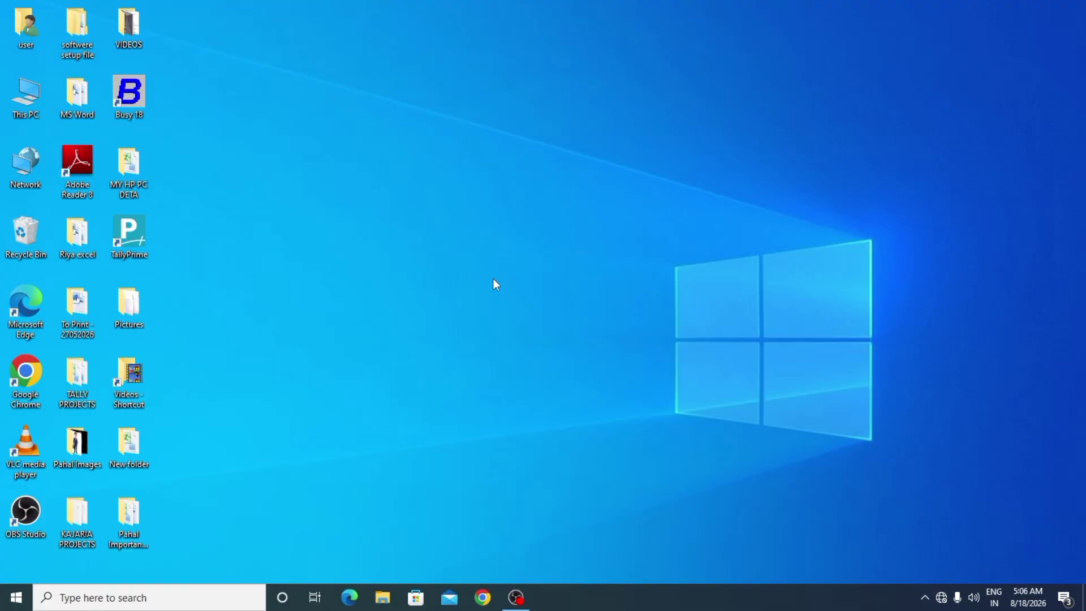
# - Start Microsoft Word 2010 from the Recent list in Windows Search
pyautogui.click(133, 598)
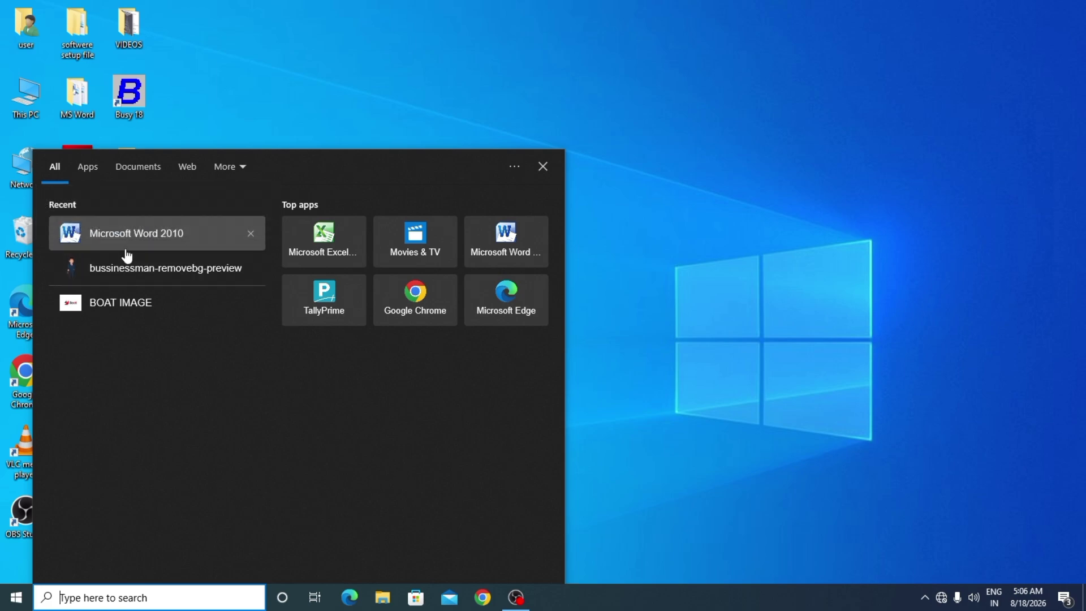
pyautogui.click(87, 247)
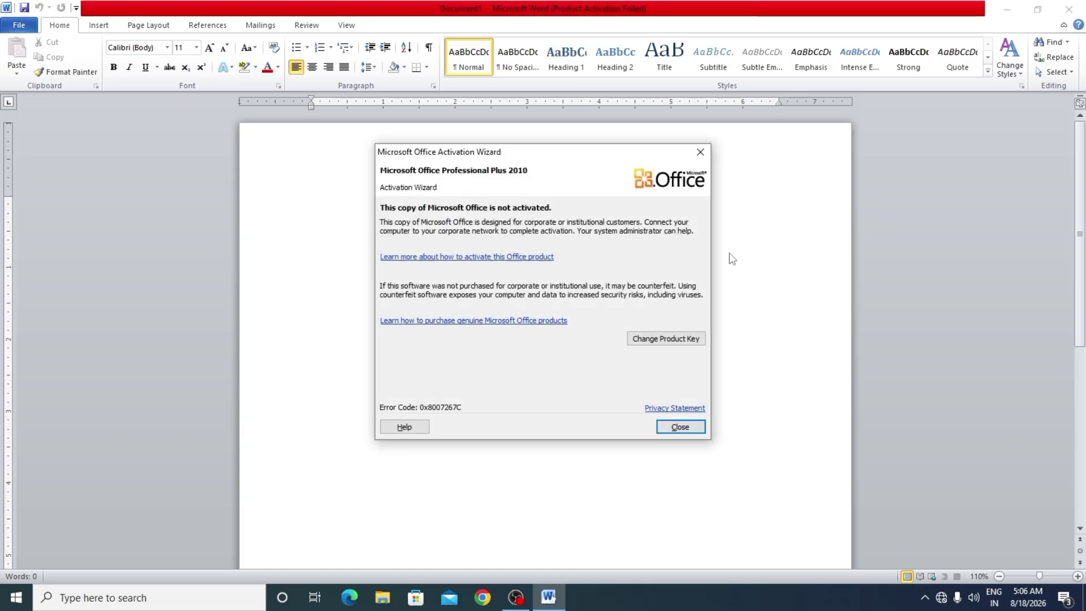
# - Dismiss the Office Activation Wizard, then exit Word to the desktop
pyautogui.click(699, 155)
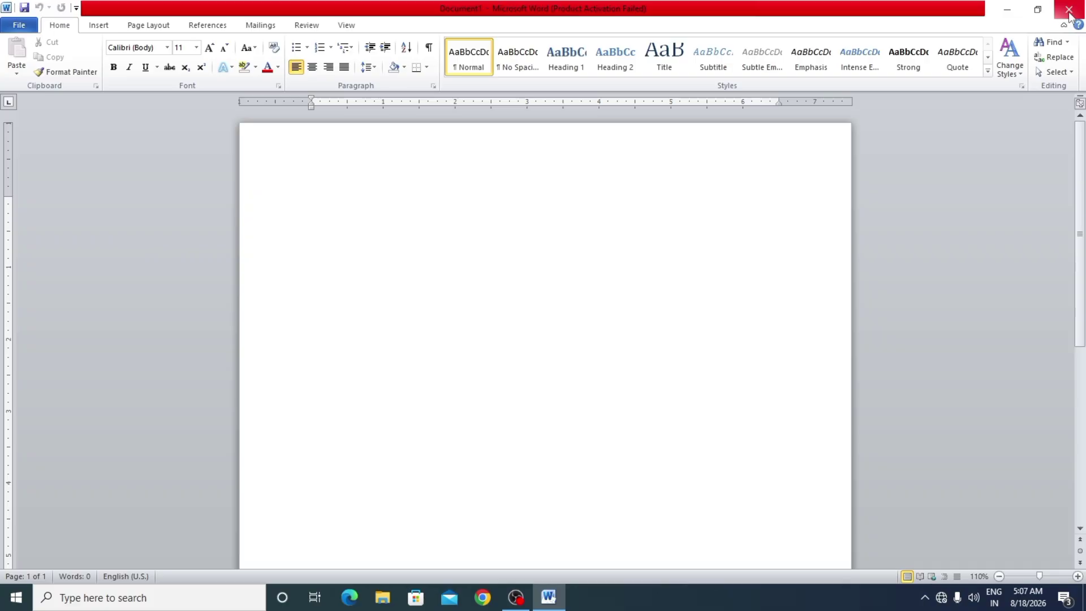
pyautogui.click(1070, 12)
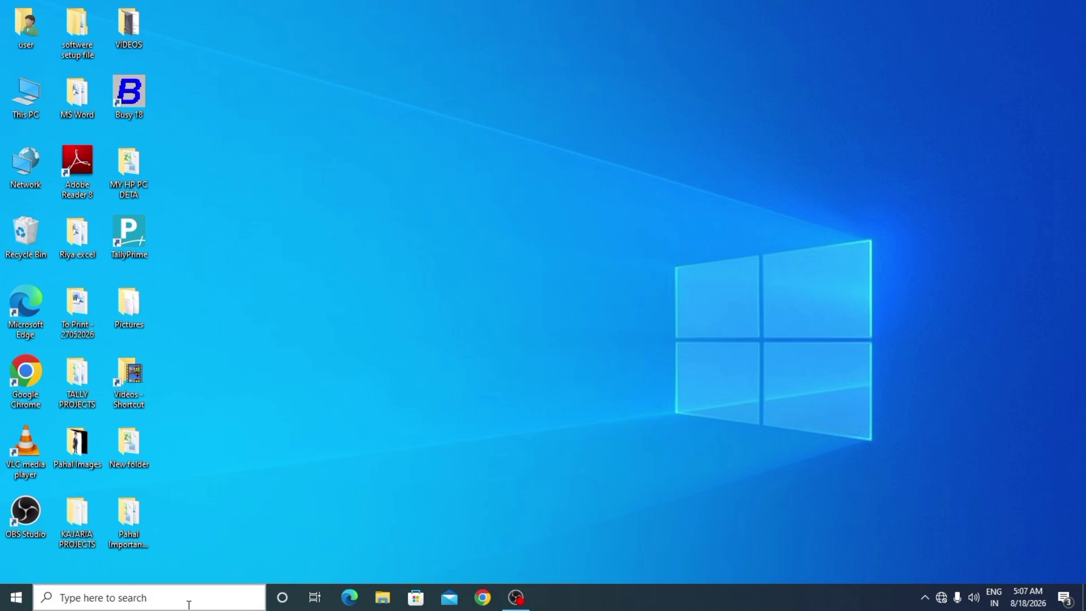
# - Search Windows for 'word' and launch Microsoft Word 2010 from Best match
pyautogui.click(164, 601)
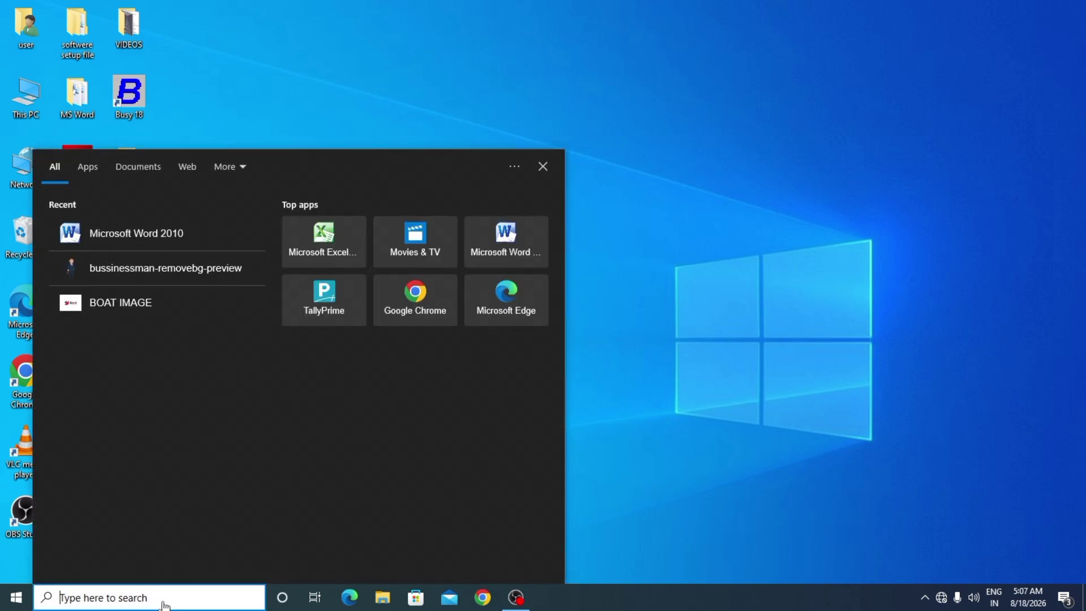
pyautogui.write('word')
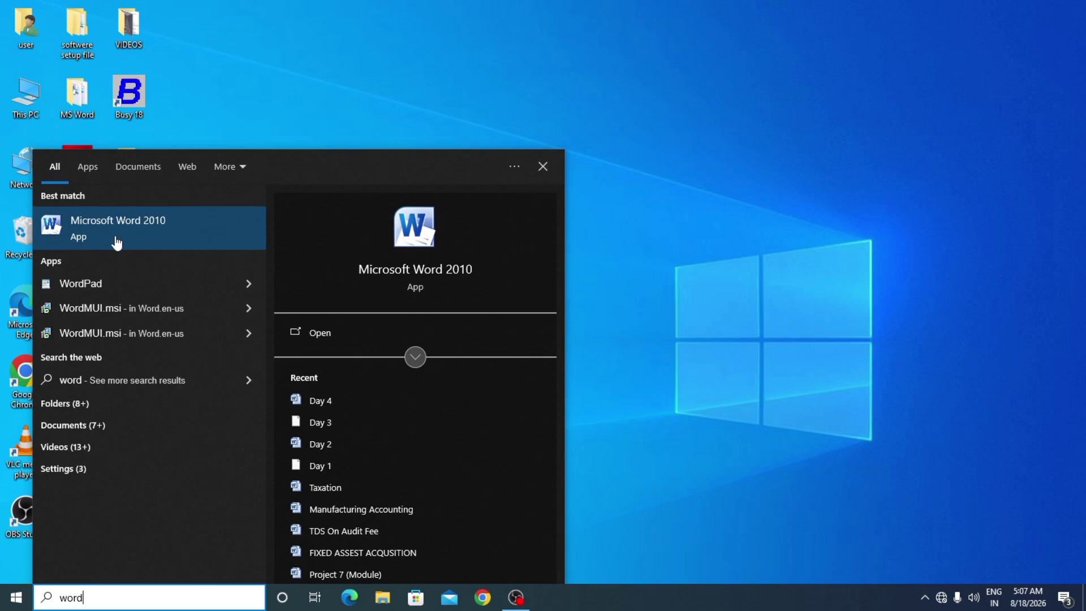
pyautogui.click(116, 241)
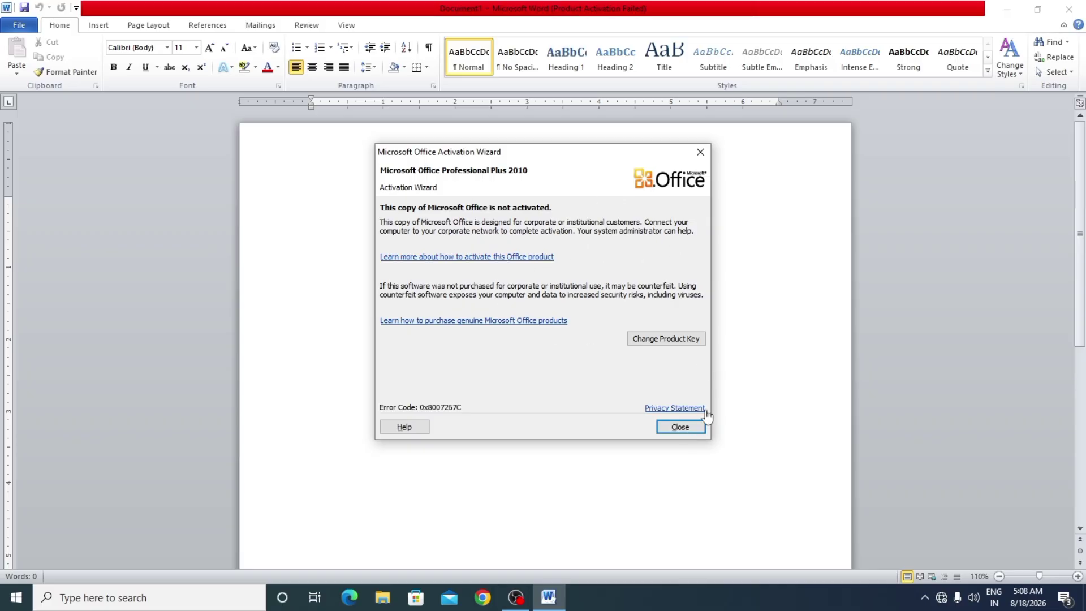
# - Dismiss the activation notice and minimize the blank Word window
pyautogui.click(679, 430)
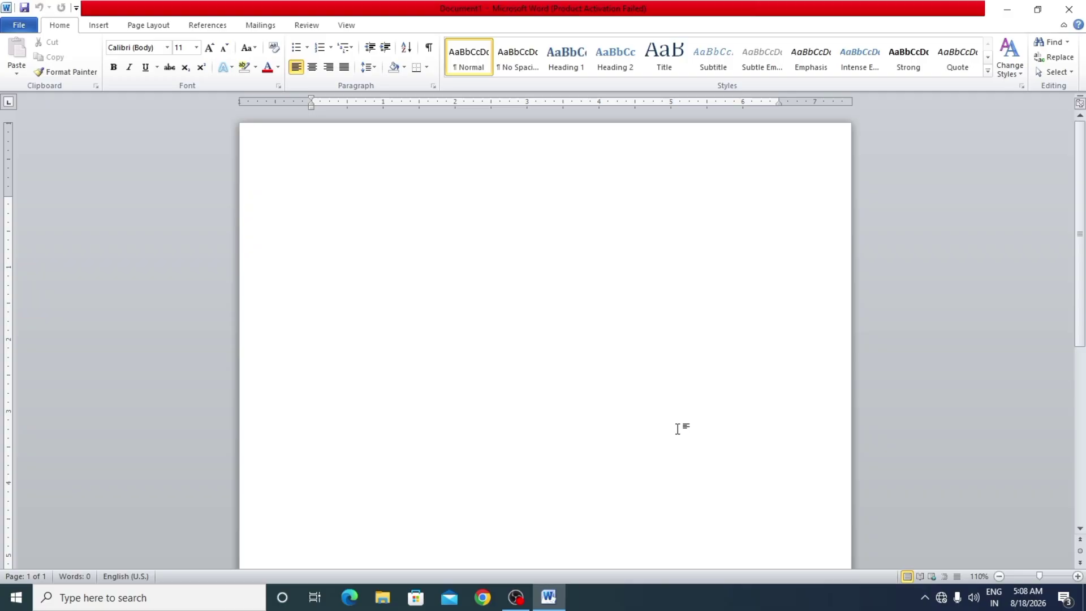
pyautogui.click(1010, 15)
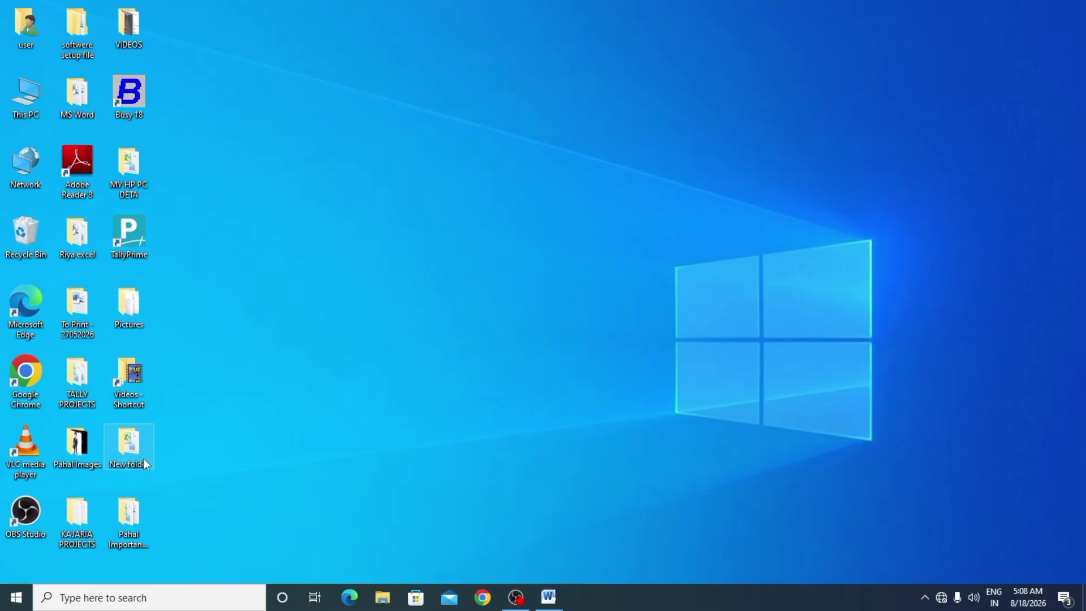
# - Open the MS Word folder from the desktop and open its Day 1 document
pyautogui.doubleClick(129, 444)
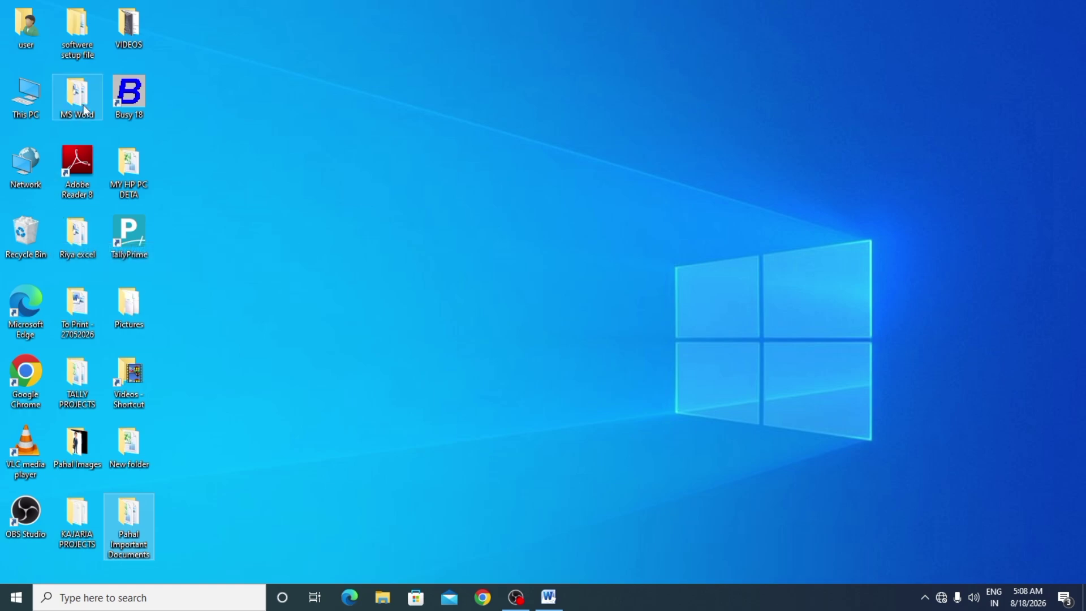
pyautogui.doubleClick(77, 97)
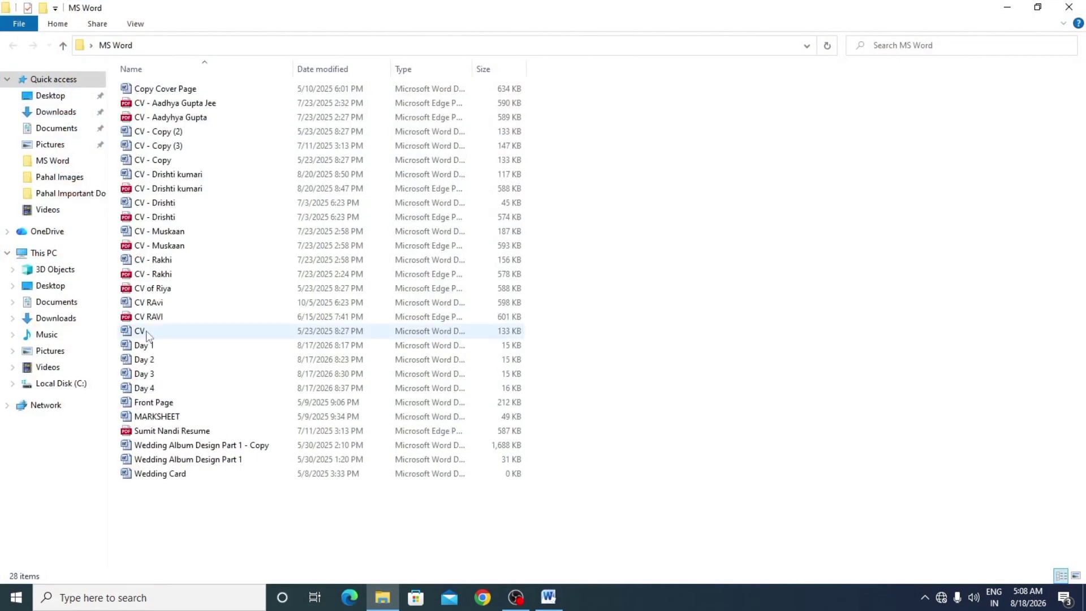
pyautogui.doubleClick(162, 350)
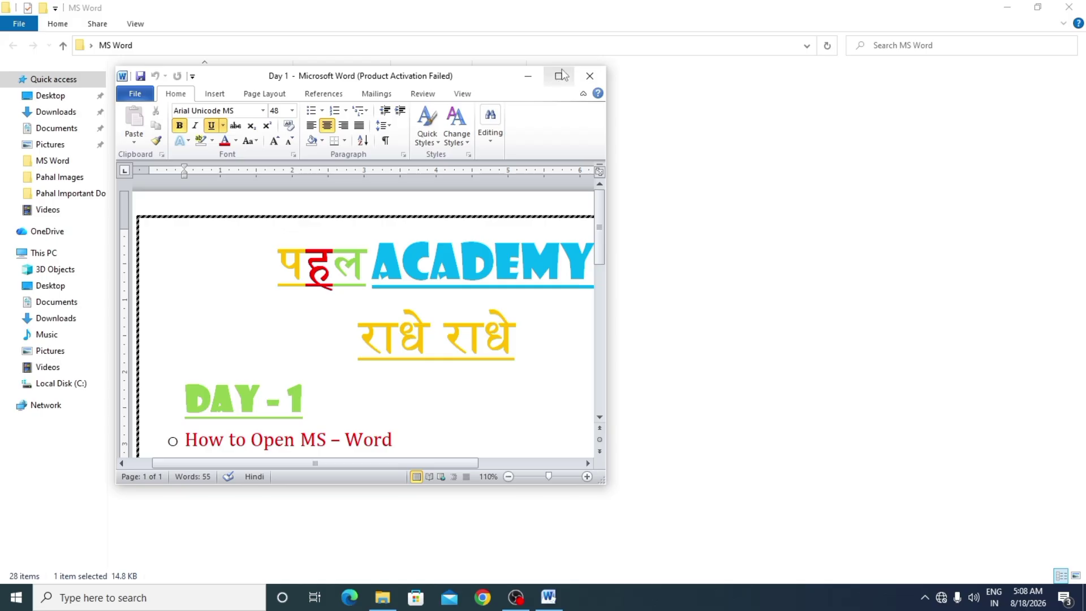
# - Maximize the Day 1 document, scroll through its topic list, then minimize it
pyautogui.click(559, 76)
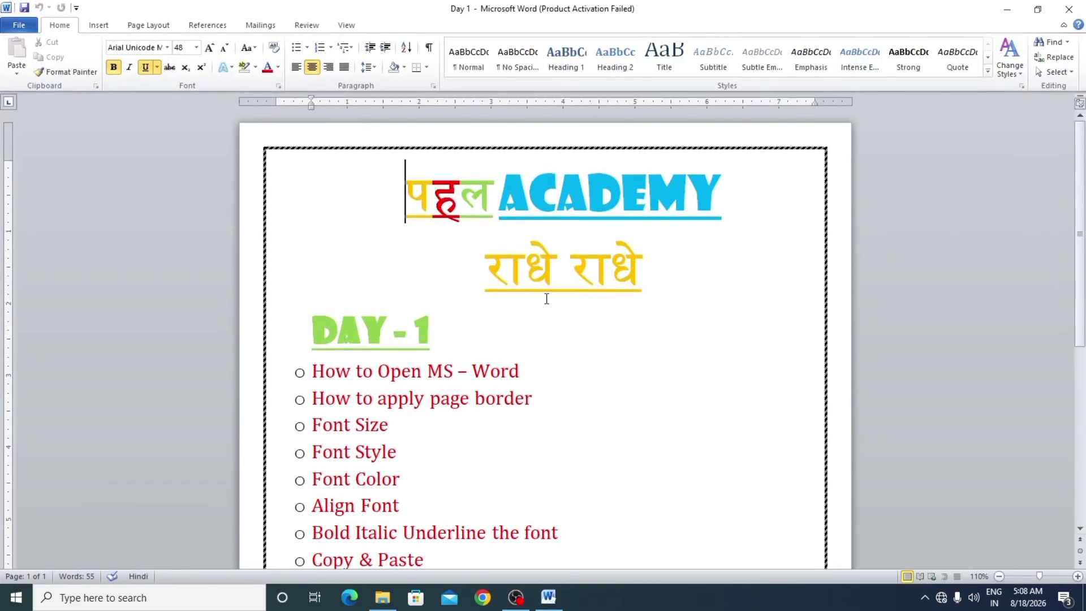
pyautogui.scroll(-1, 492, 285)
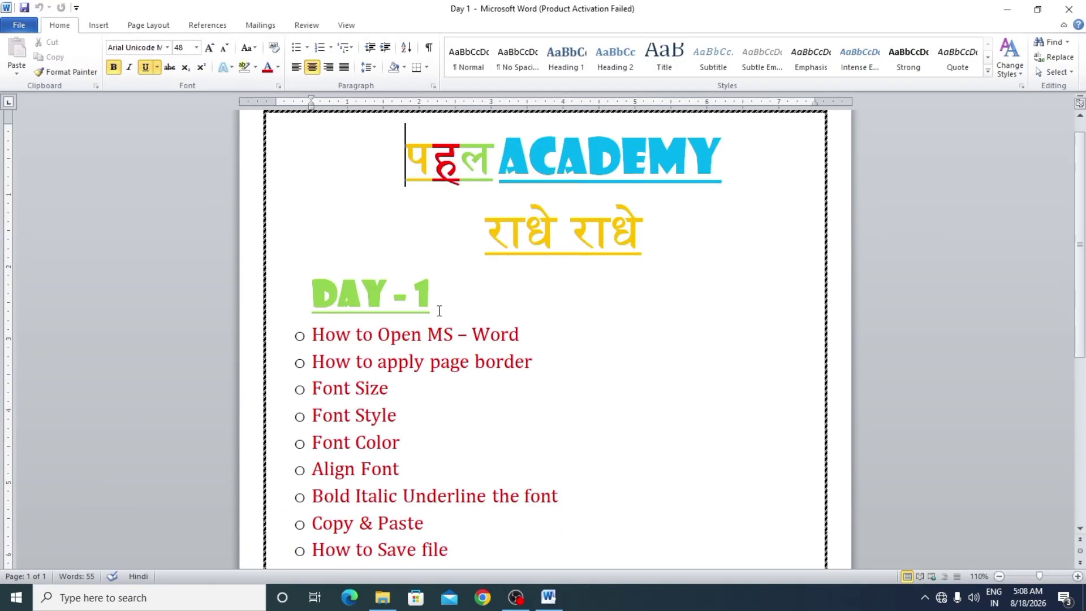
pyautogui.scroll(-1, 439, 311)
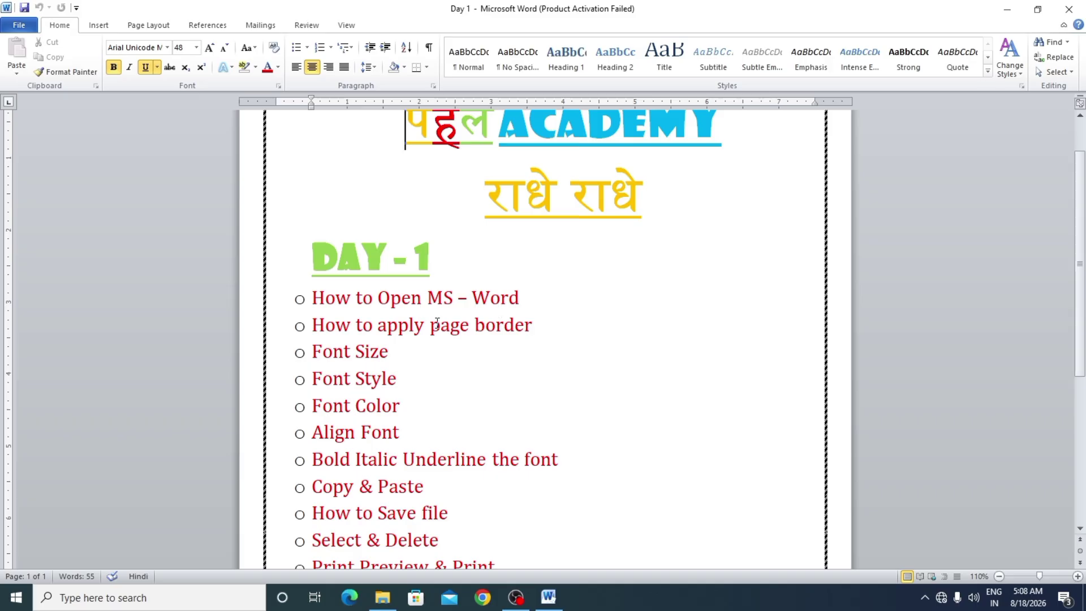
pyautogui.scroll(-1, 422, 350)
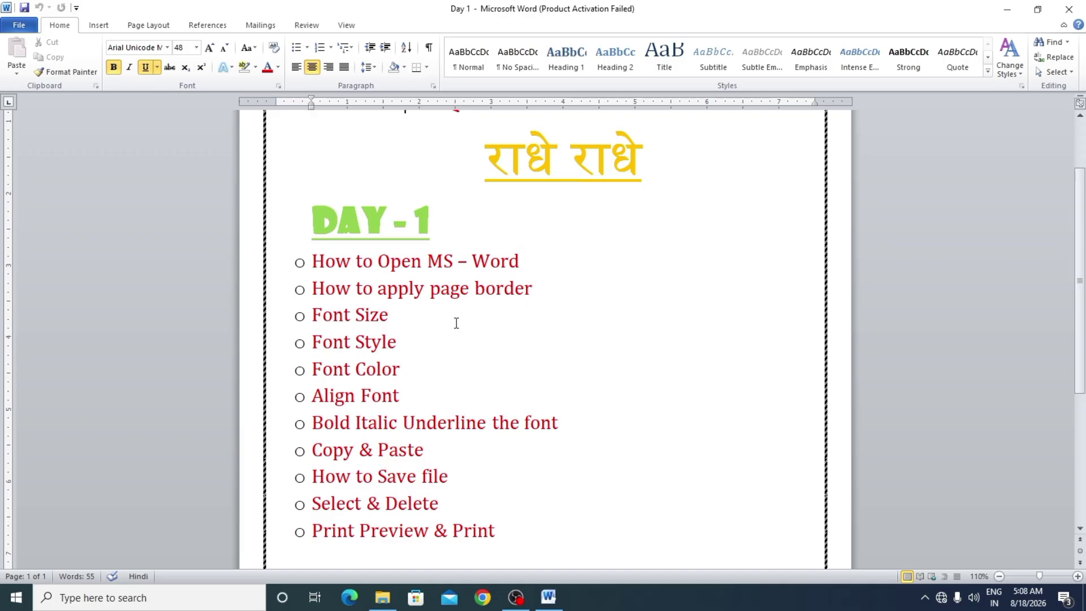
pyautogui.scroll(-1, 419, 331)
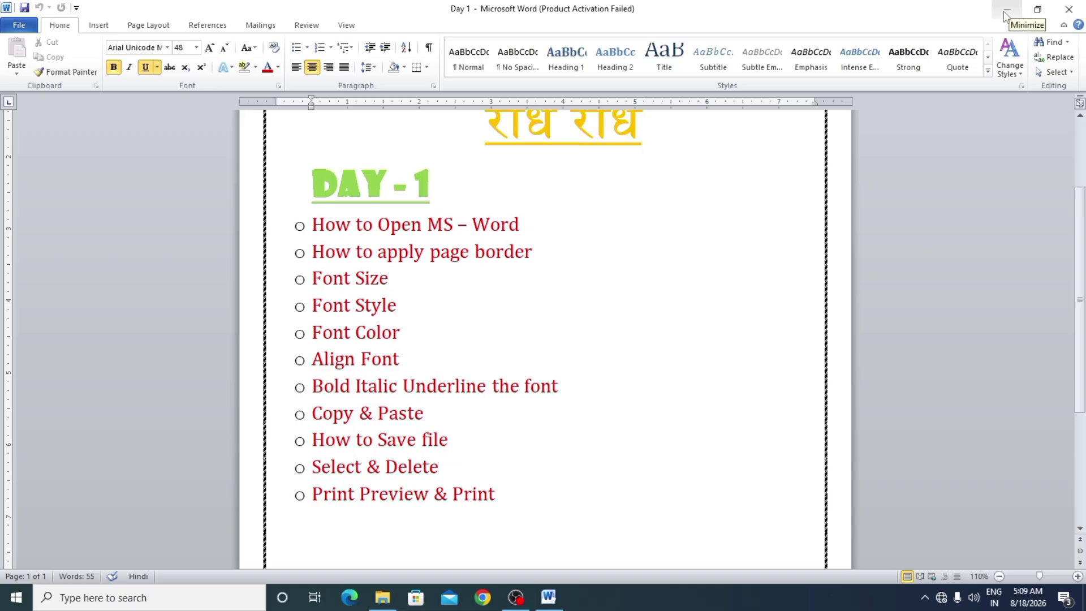
pyautogui.click(1006, 16)
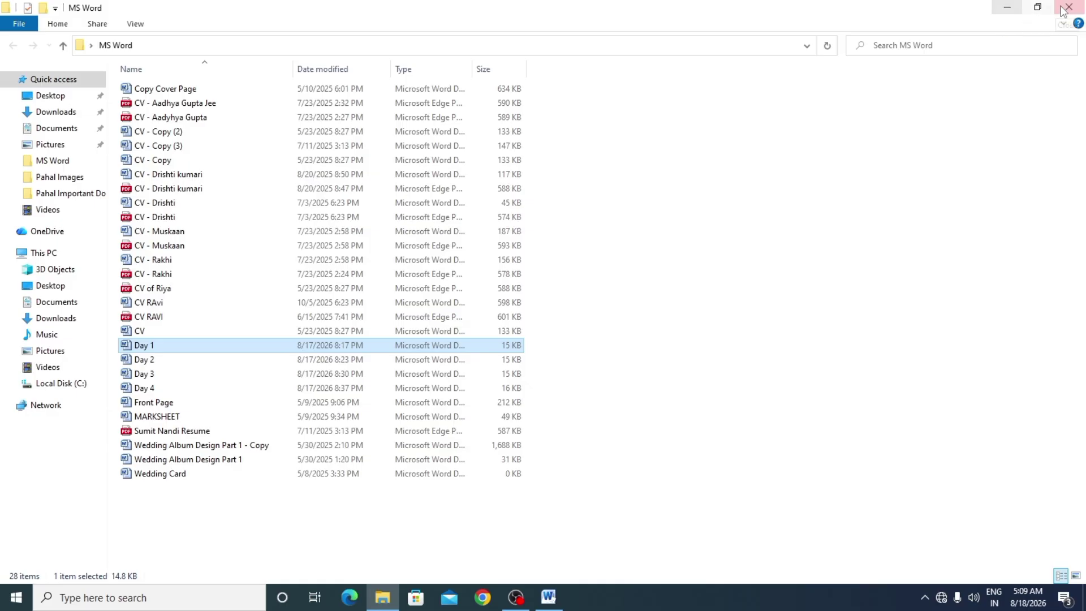
# - Close File Explorer and start a new blank Word 2010 document from Recent
pyautogui.click(1069, 7)
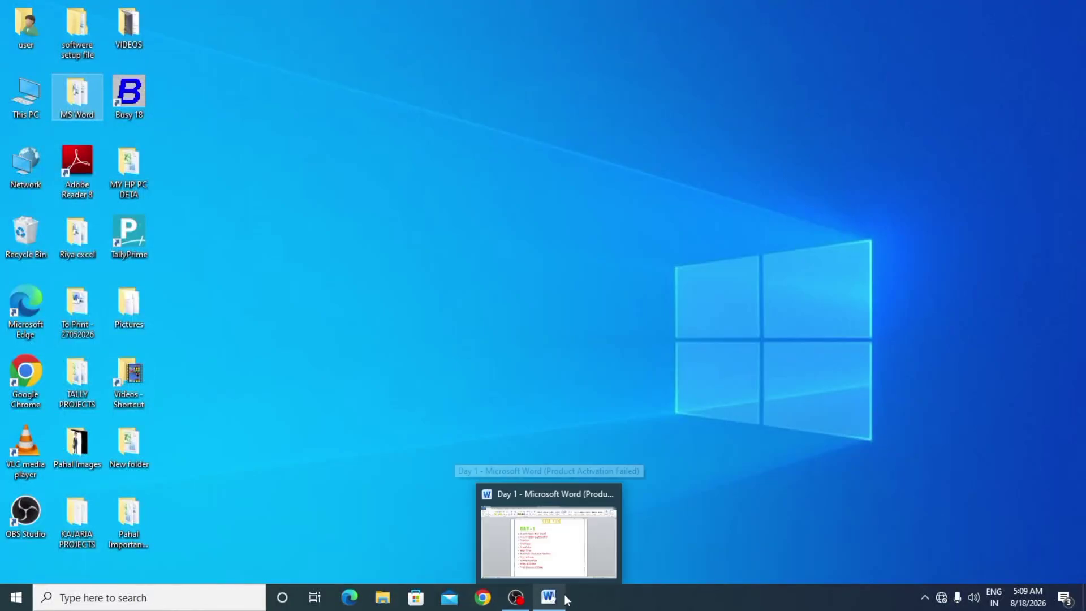
pyautogui.click(120, 599)
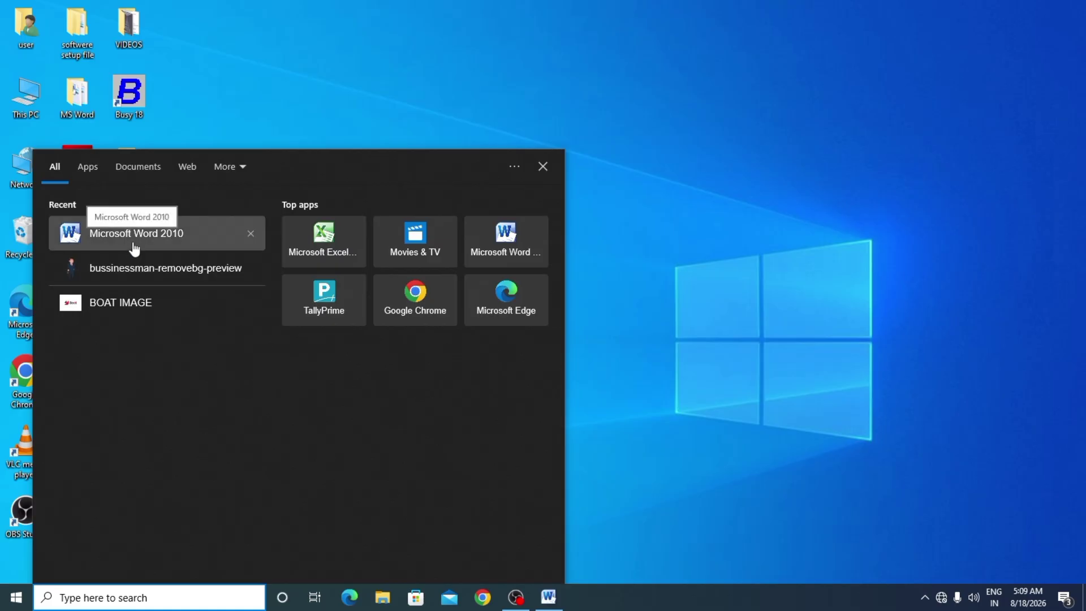
pyautogui.click(134, 248)
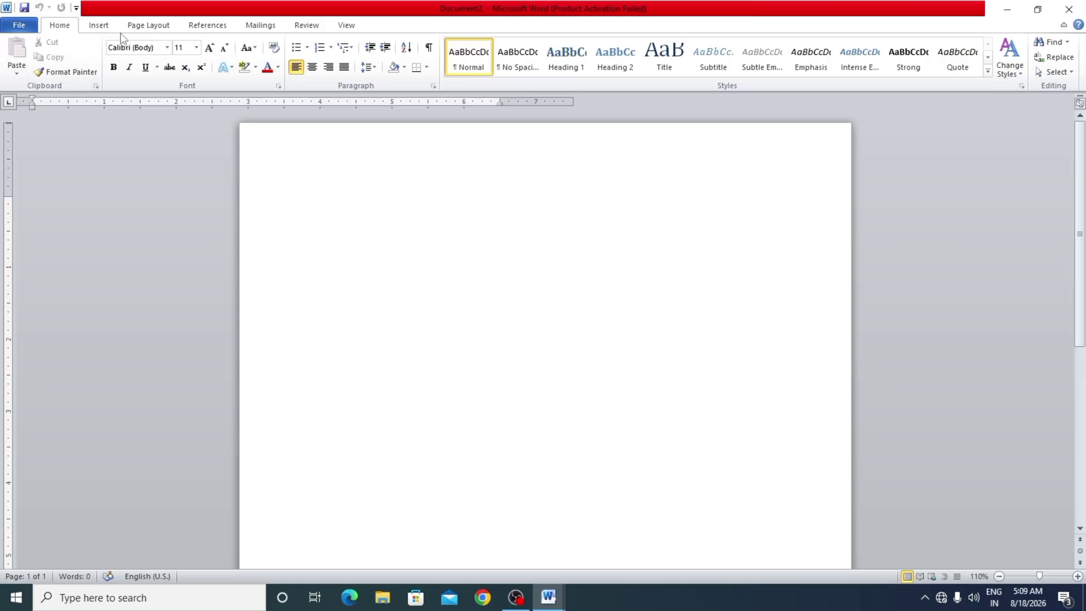
# - Apply the Narrow margin preset (0.5 inch all round) to the blank page
pyautogui.click(148, 26)
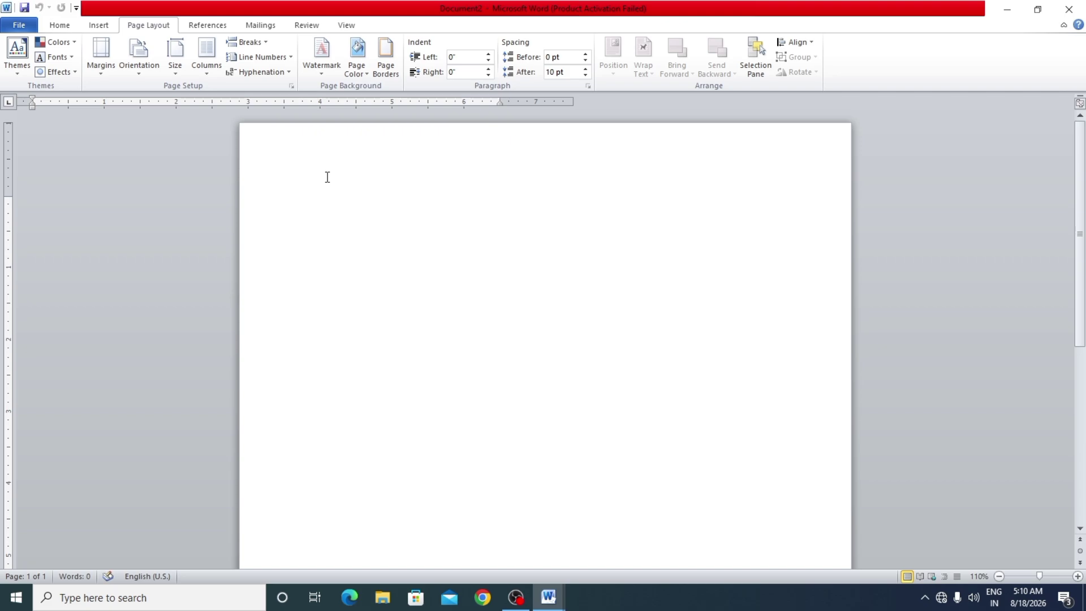
pyautogui.click(105, 65)
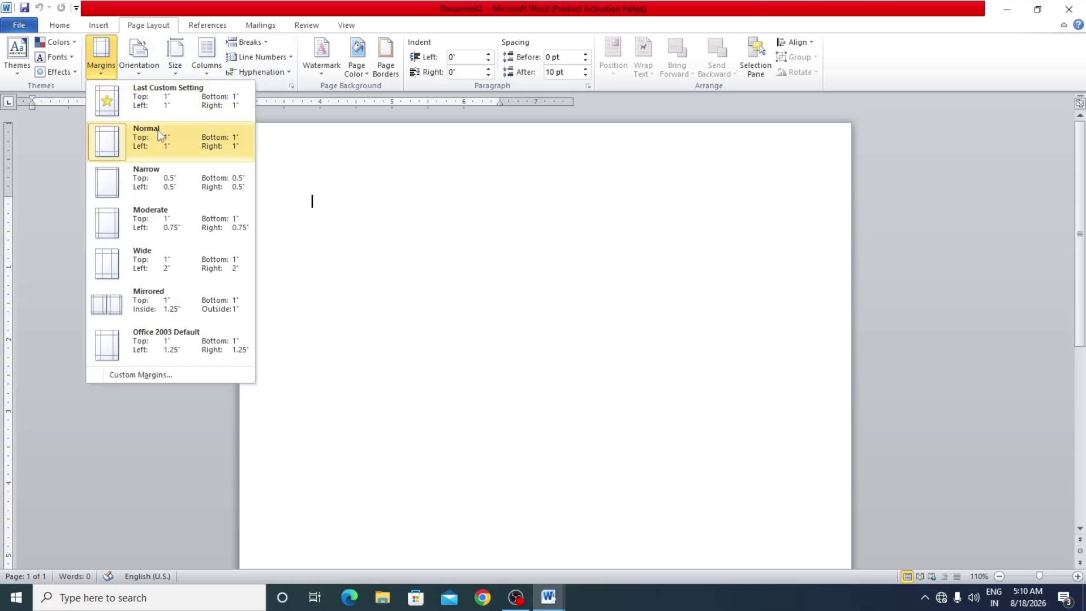
pyautogui.click(177, 176)
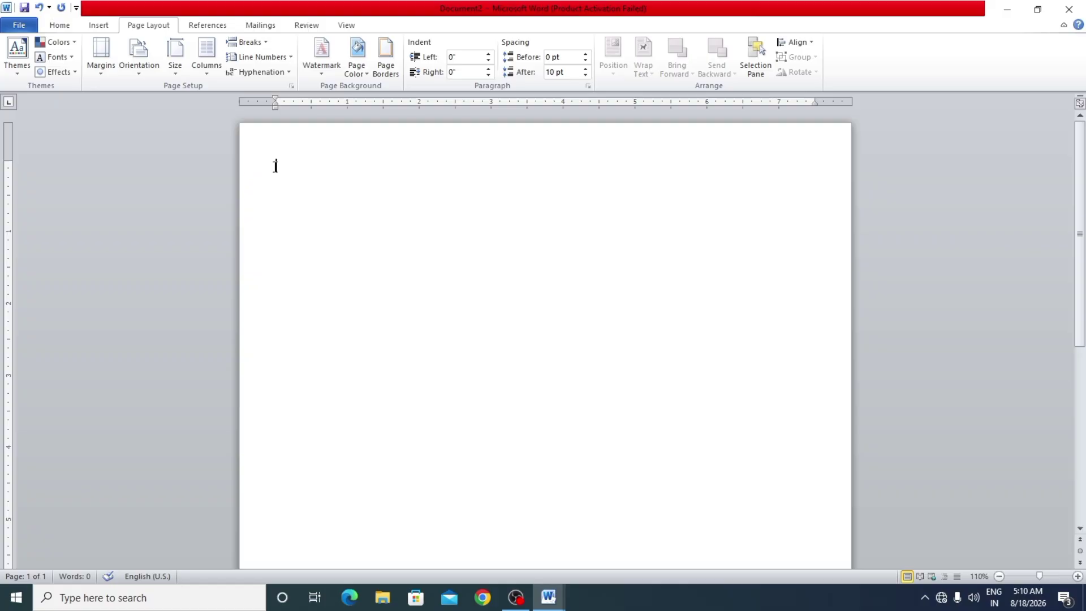
# - Switch the page to landscape and back to portrait twice, then show the paper sizes
pyautogui.click(140, 69)
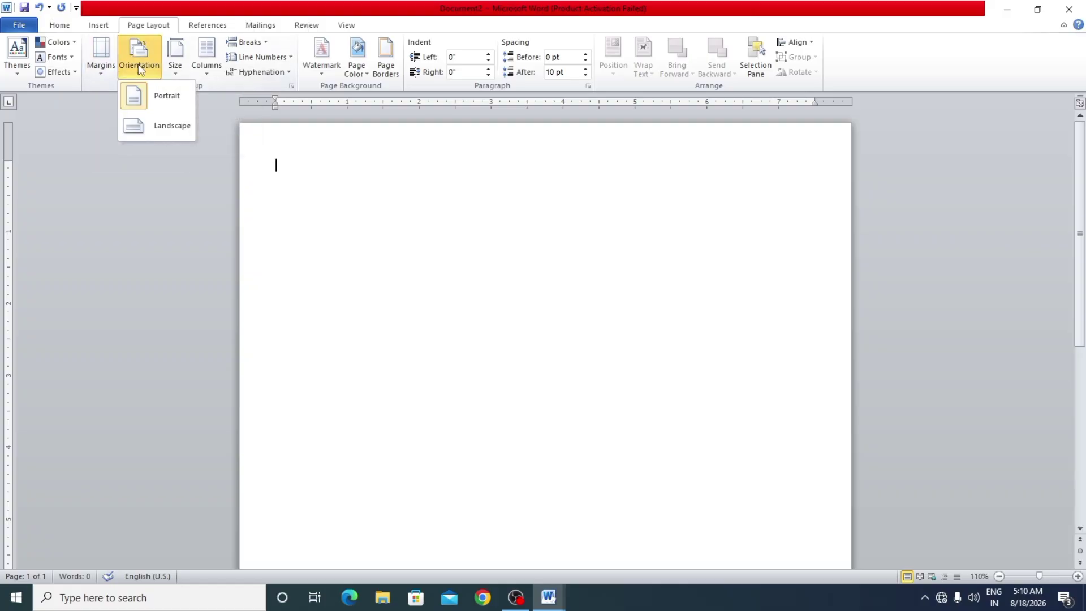
pyautogui.click(173, 130)
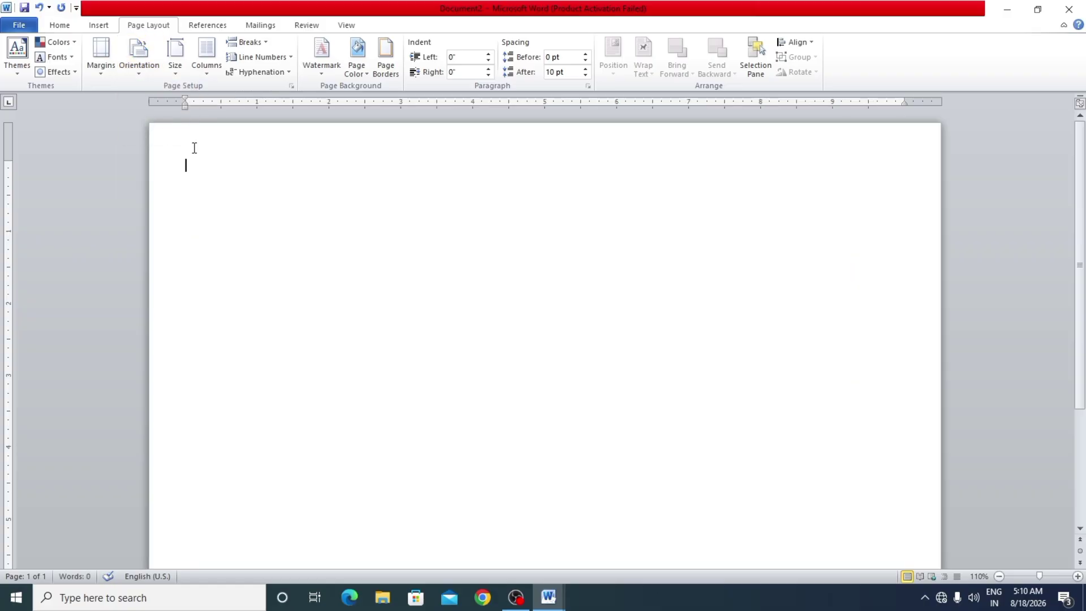
pyautogui.click(136, 70)
pyautogui.click(162, 94)
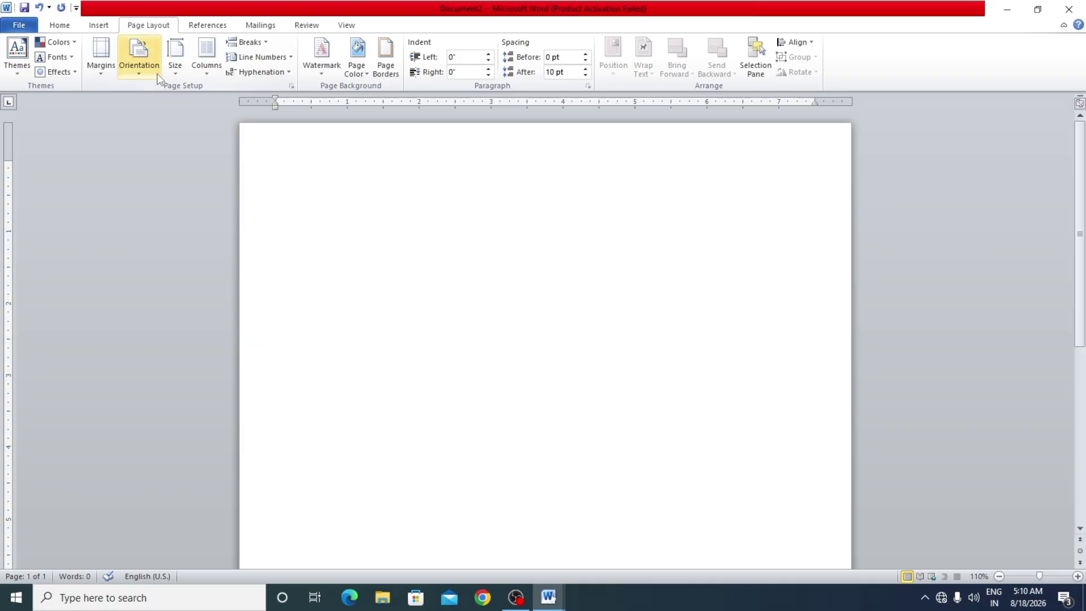
pyautogui.click(156, 75)
pyautogui.click(170, 126)
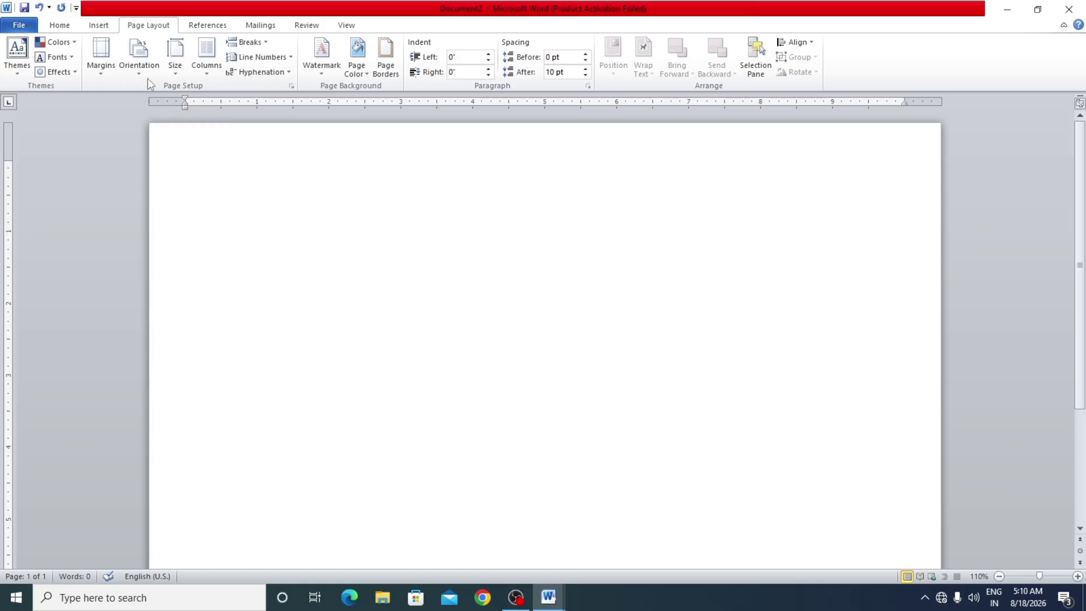
pyautogui.click(152, 75)
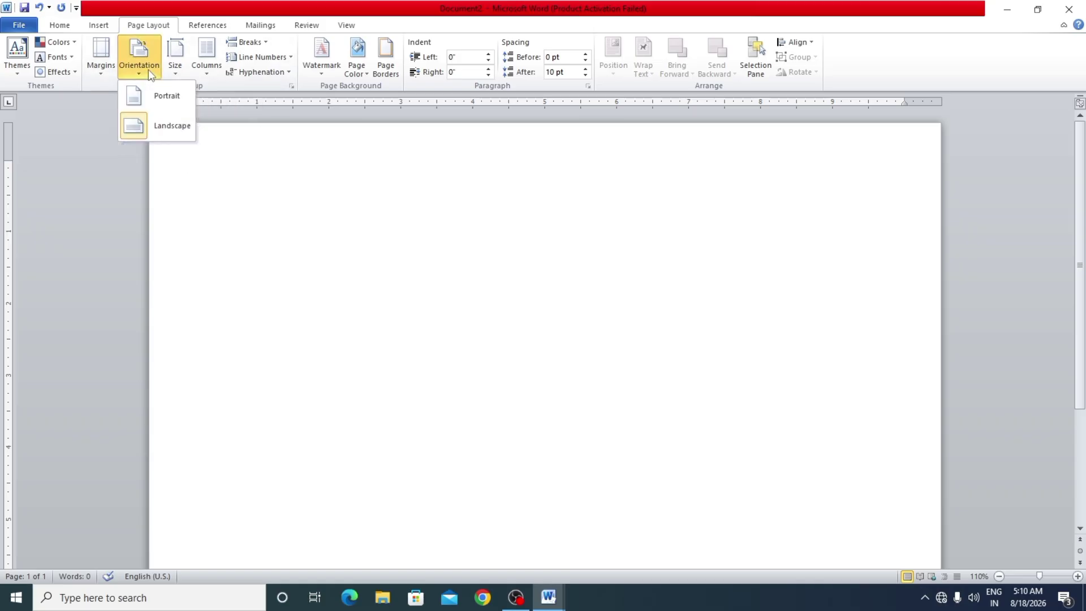
pyautogui.click(158, 96)
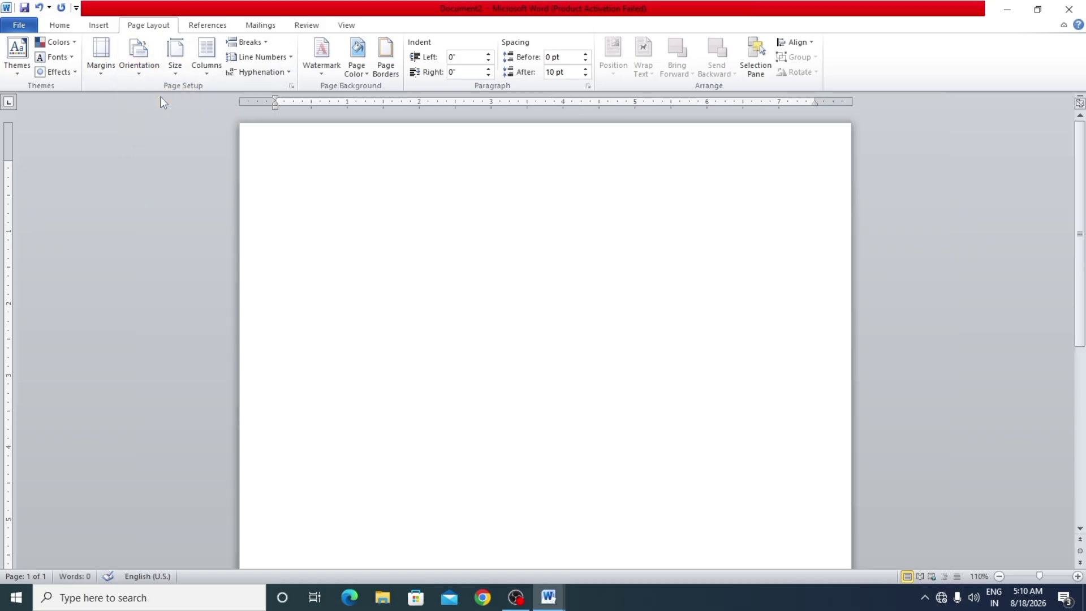
pyautogui.click(176, 60)
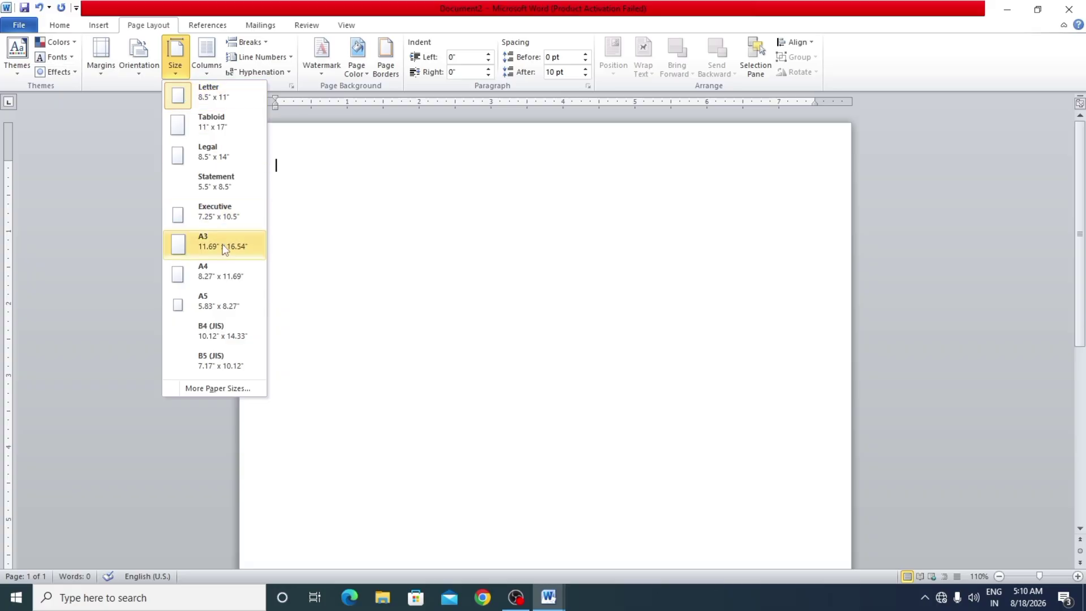
# - Set the paper size to A4, briefly checking the Day 1 reference document
pyautogui.click(225, 275)
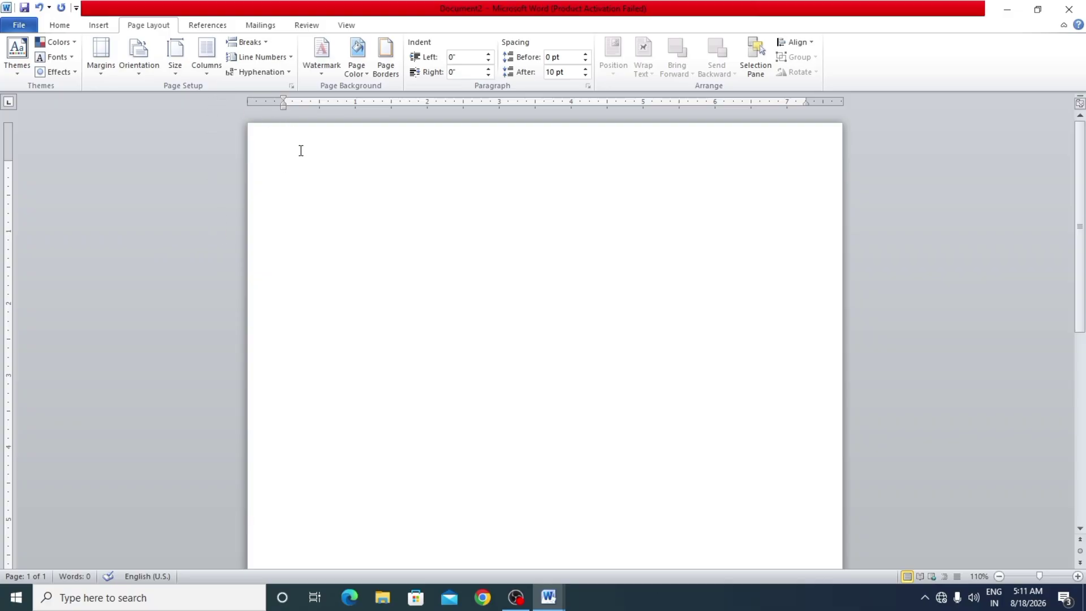
pyautogui.hotkey('alt', 'Tab')
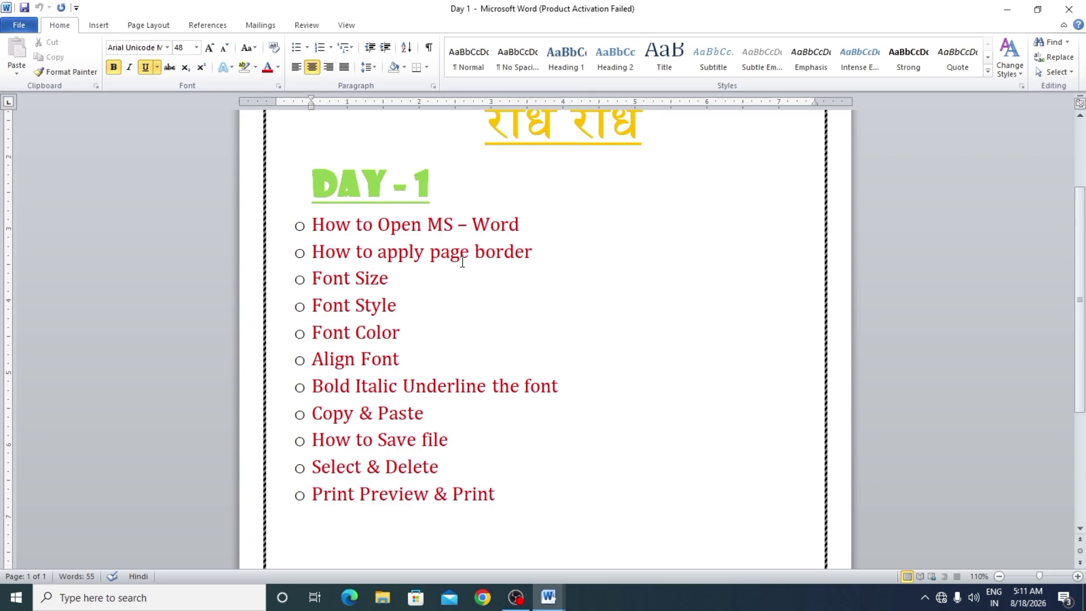
pyautogui.hotkey('alt', 'Tab')
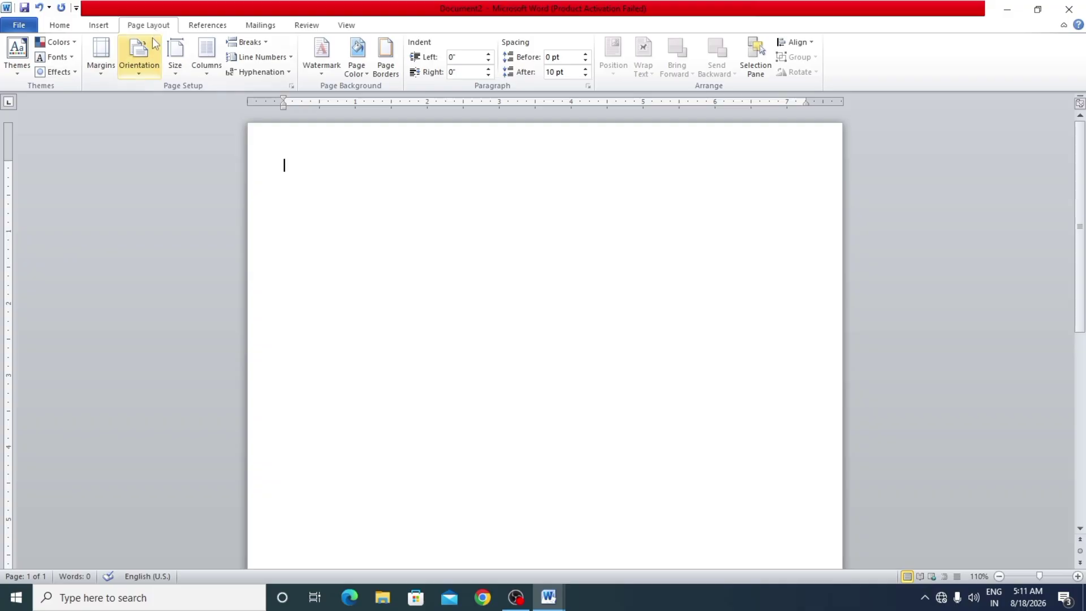
# - Add a thick solid 3 pt Box page border around the page
pyautogui.click(386, 72)
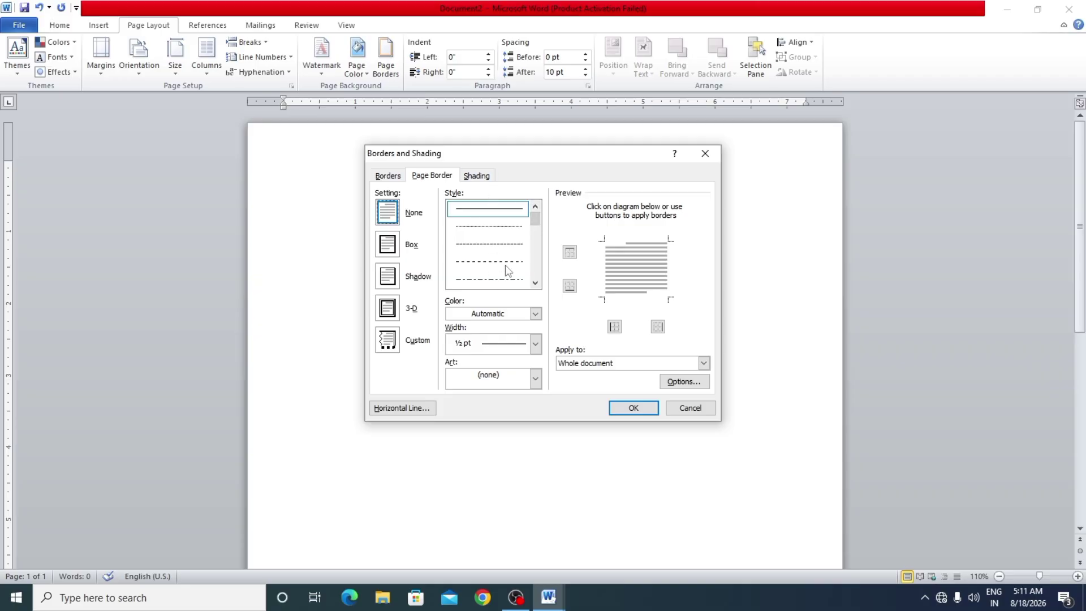
pyautogui.click(535, 283)
pyautogui.click(536, 283)
pyautogui.click(536, 283)
pyautogui.click(535, 283)
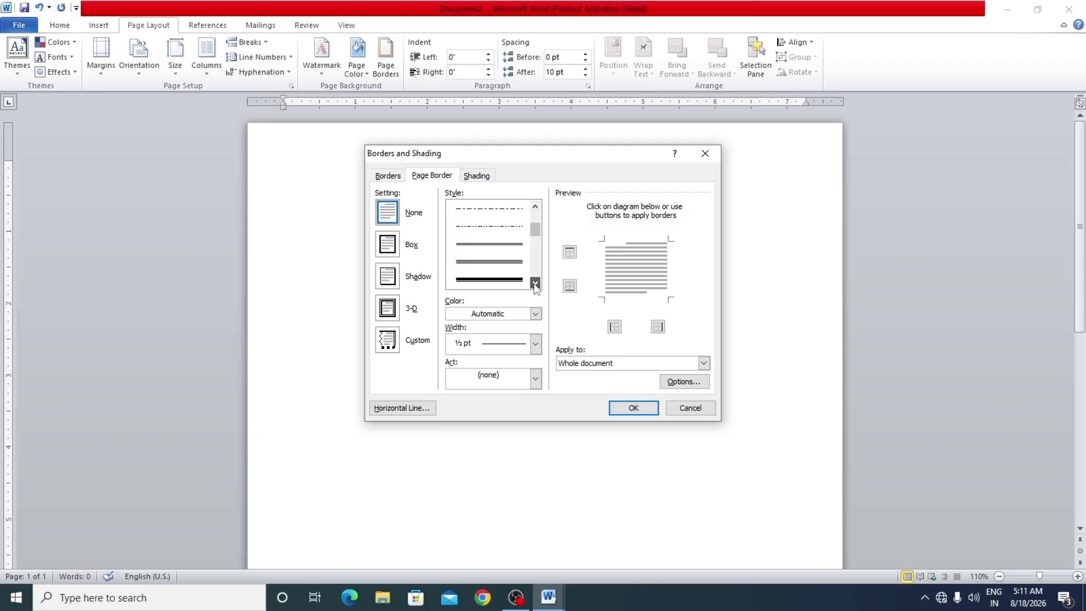
pyautogui.click(535, 283)
pyautogui.click(497, 272)
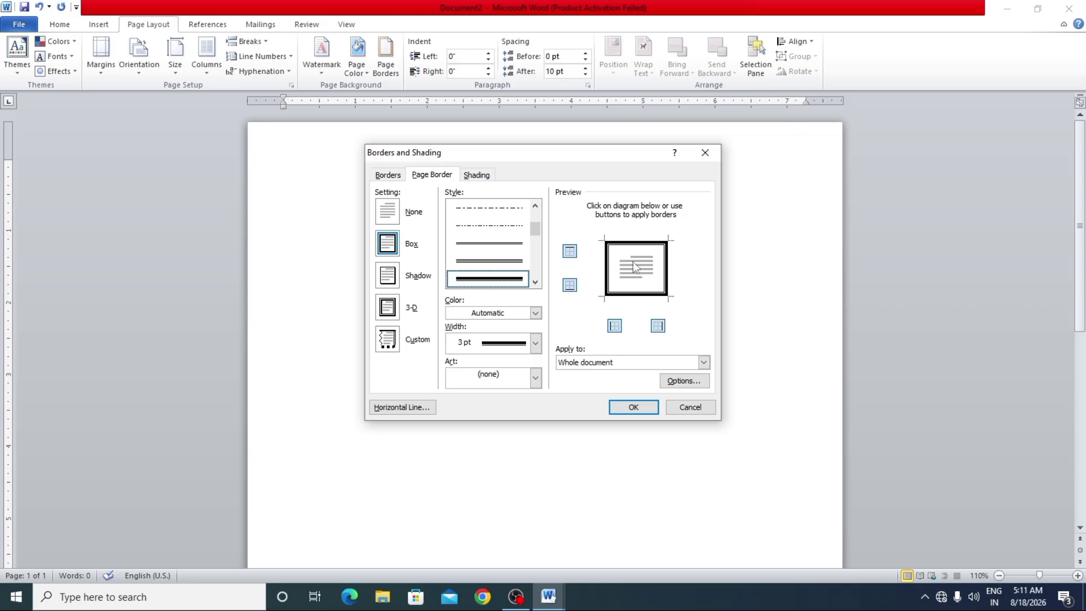
pyautogui.click(637, 406)
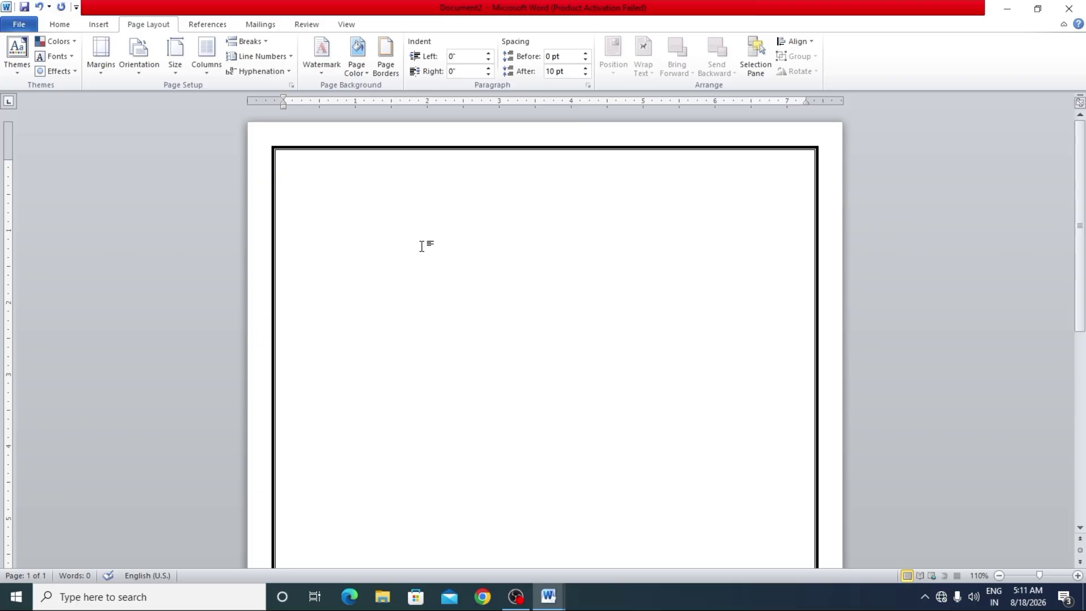
pyautogui.press('Return')
pyautogui.write('RAv')
pyautogui.press('BackSpace')
pyautogui.press('BackSpace')
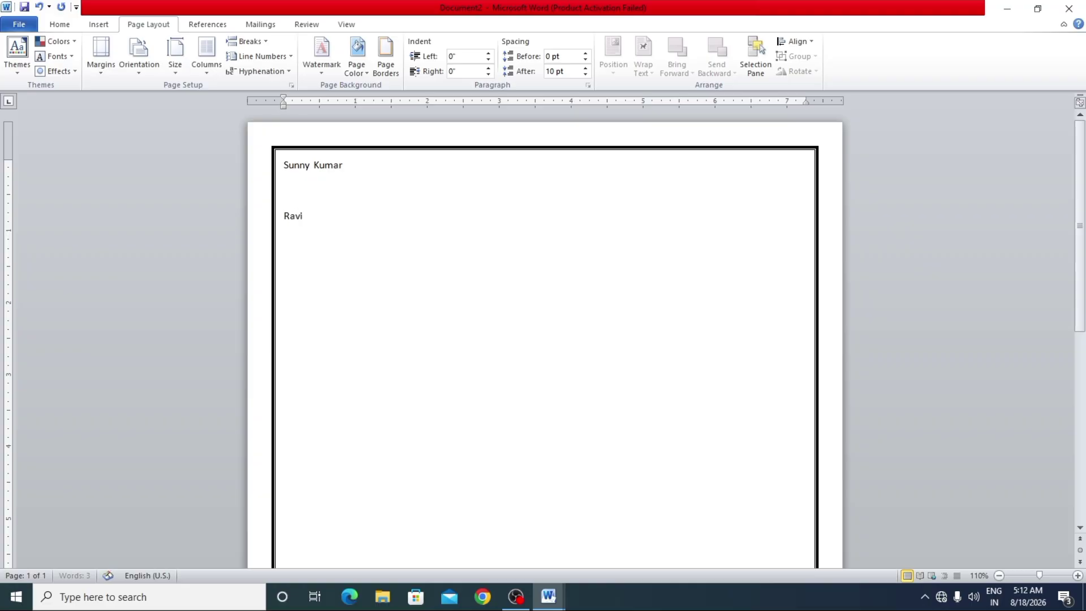
pyautogui.click(324, 173)
pyautogui.click(325, 223)
pyautogui.moveTo(348, 165); pyautogui.dragTo(294, 168)
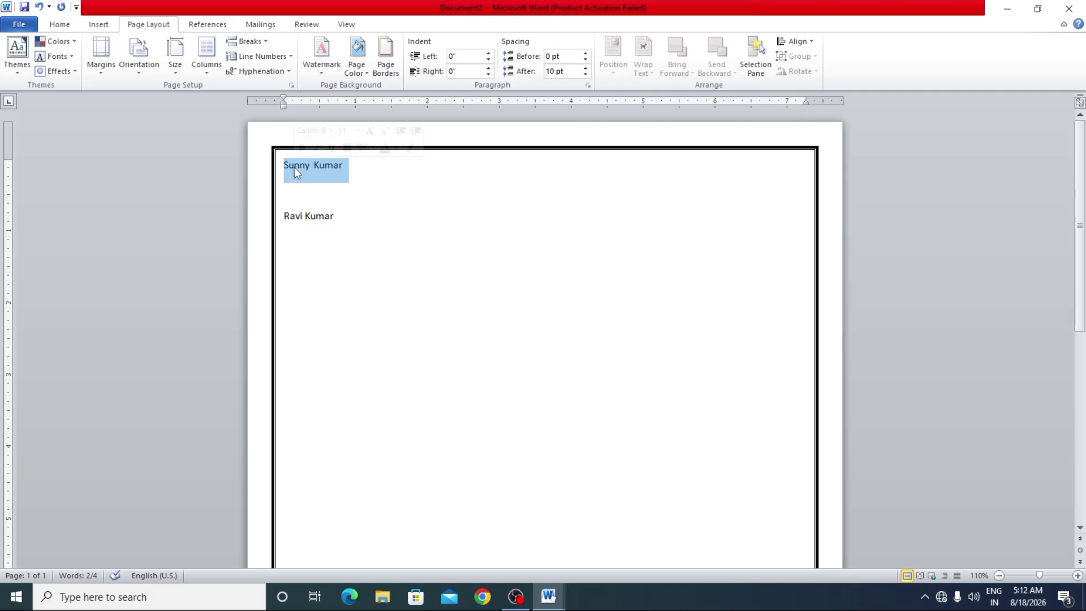
pyautogui.click(351, 164)
pyautogui.moveTo(351, 165); pyautogui.dragTo(296, 161)
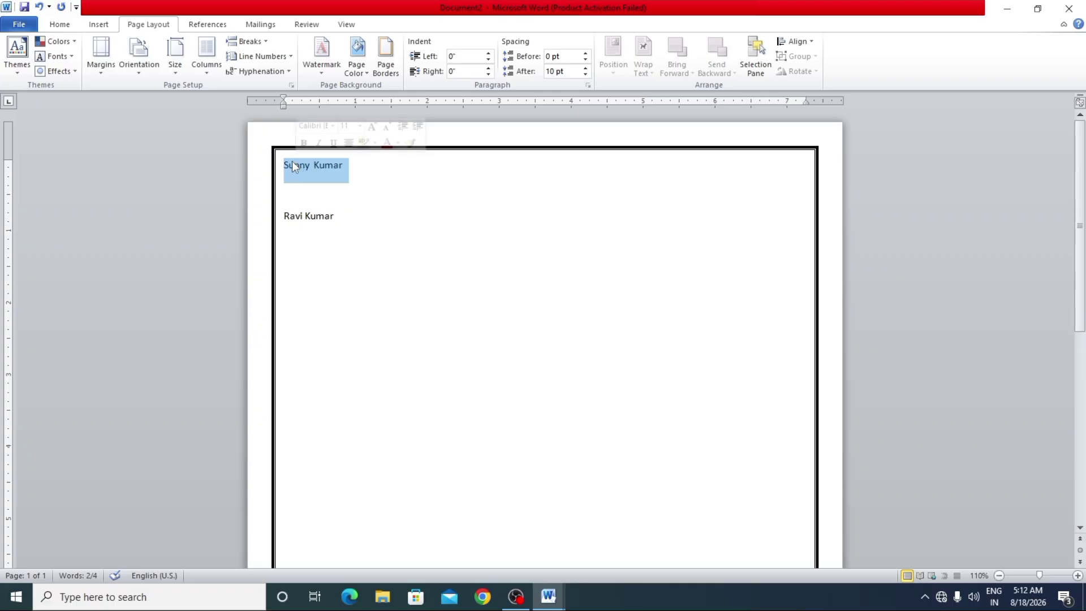
pyautogui.click(66, 25)
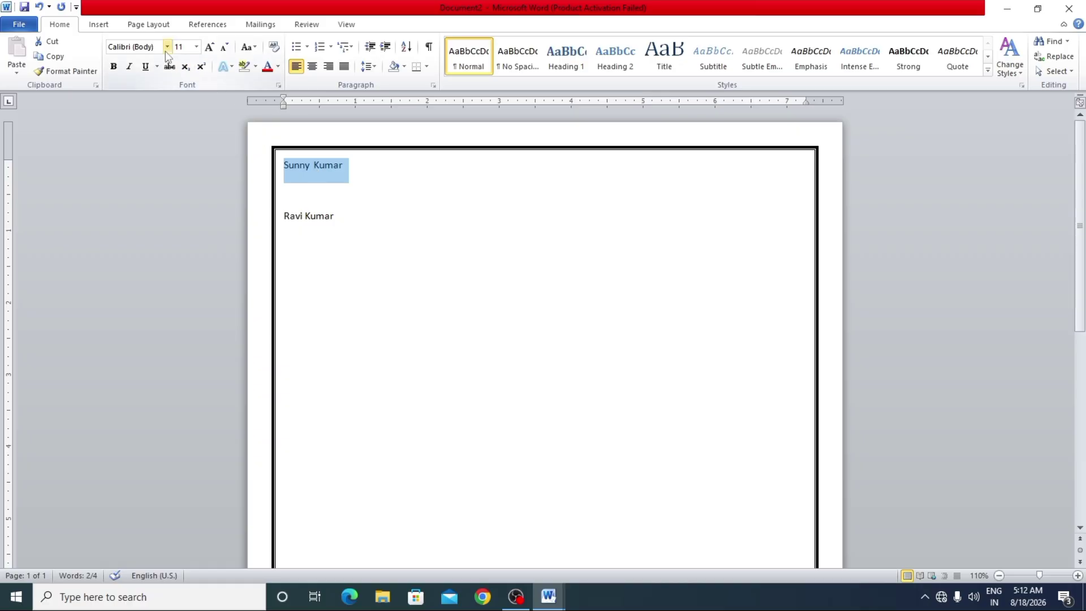
pyautogui.click(198, 49)
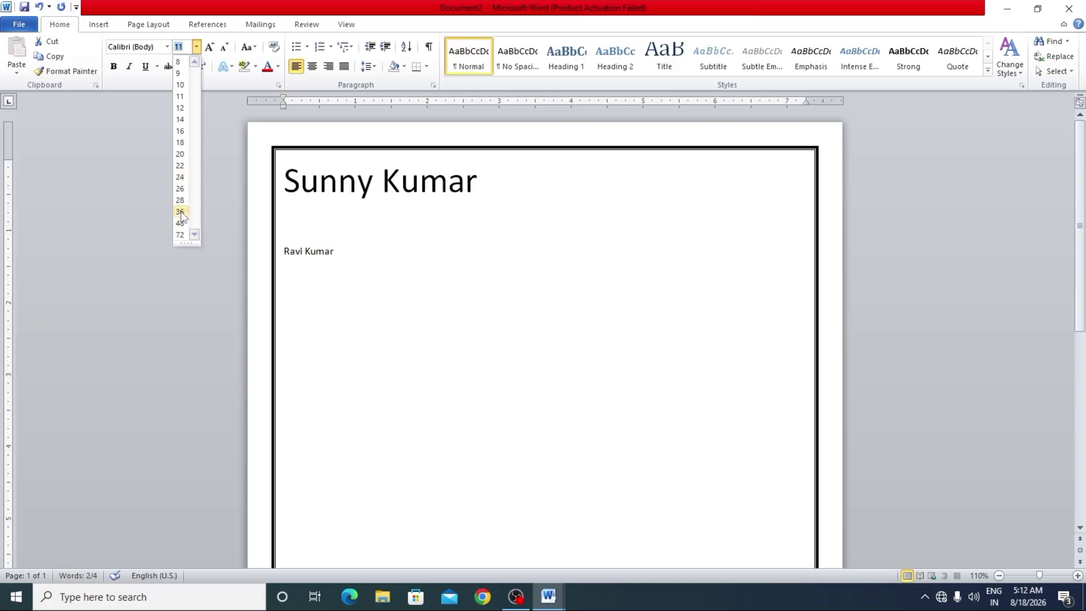
pyautogui.click(180, 212)
pyautogui.click(358, 251)
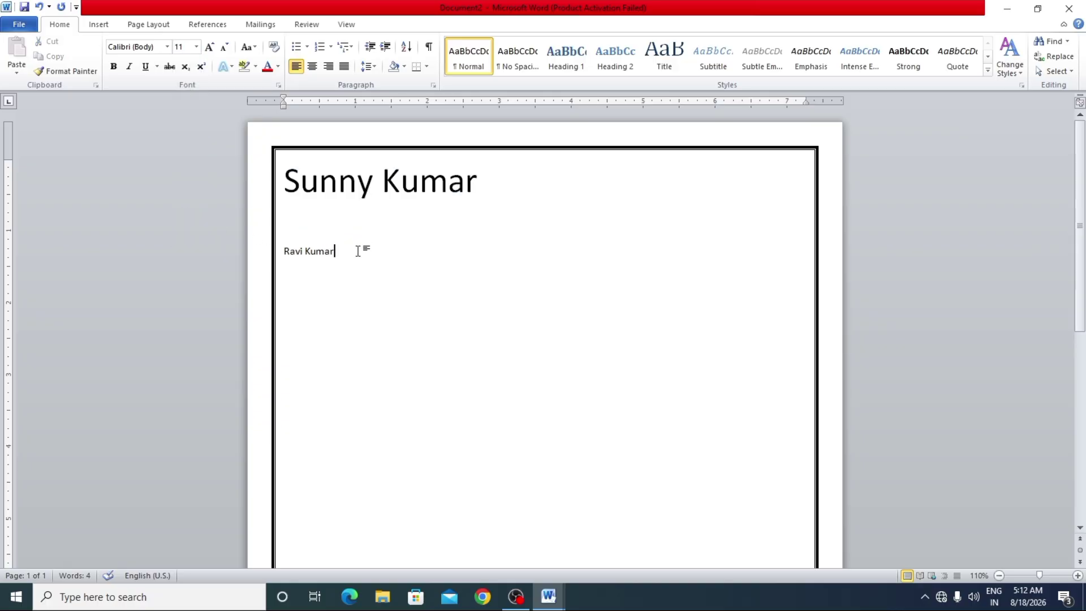
pyautogui.moveTo(358, 251); pyautogui.dragTo(285, 267)
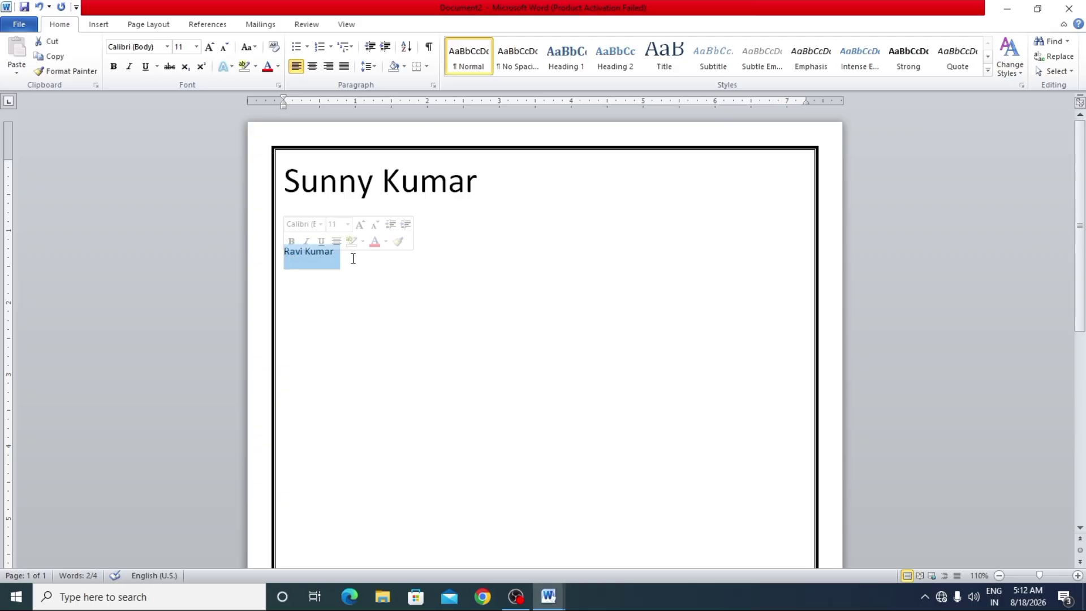
pyautogui.click(197, 46)
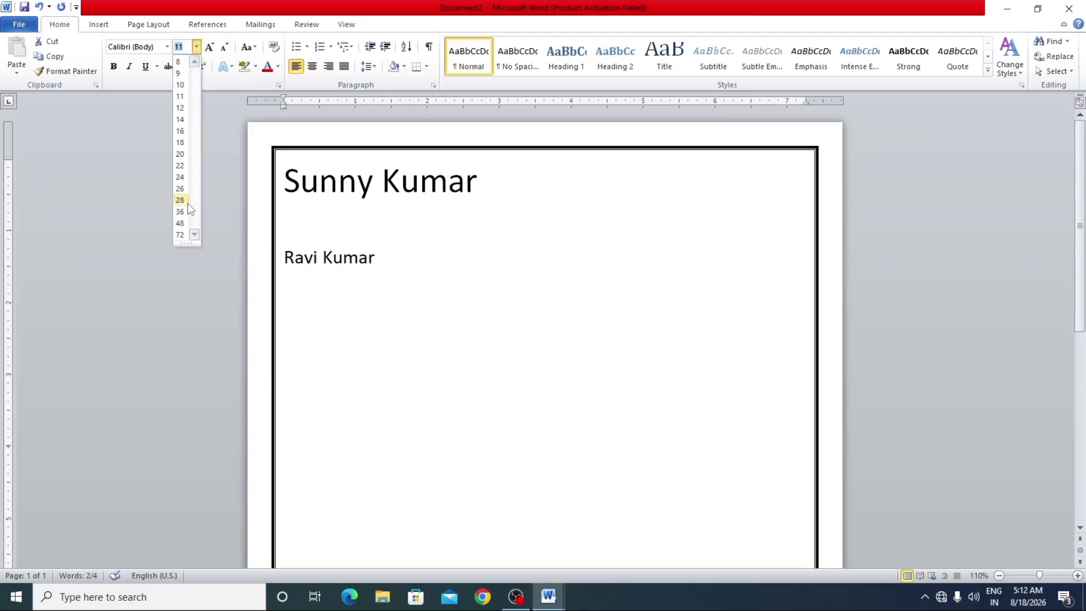
pyautogui.click(180, 235)
pyautogui.click(359, 322)
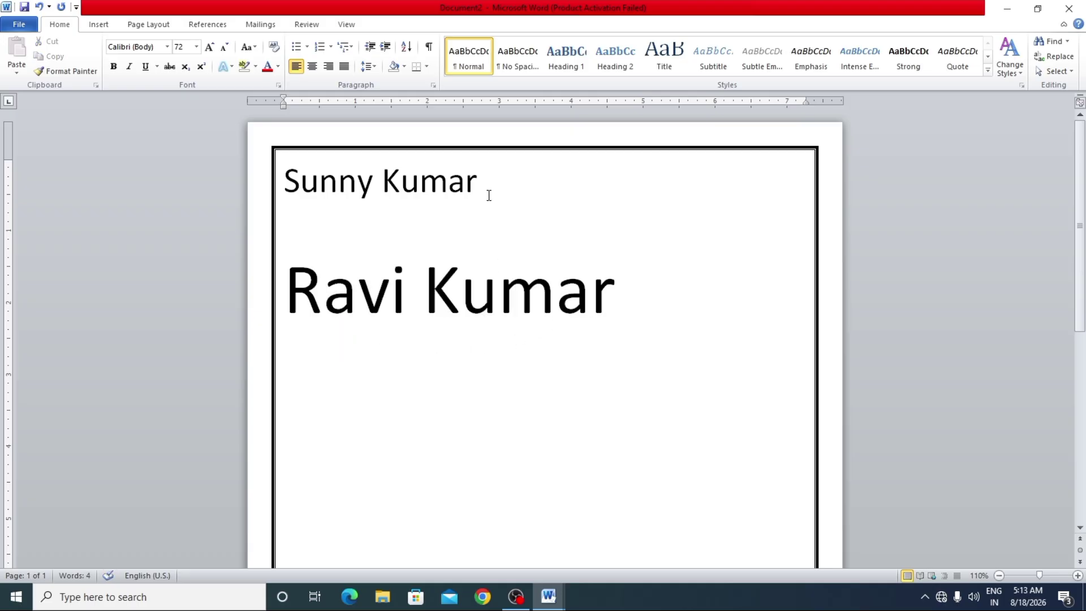
pyautogui.moveTo(504, 189); pyautogui.dragTo(278, 183)
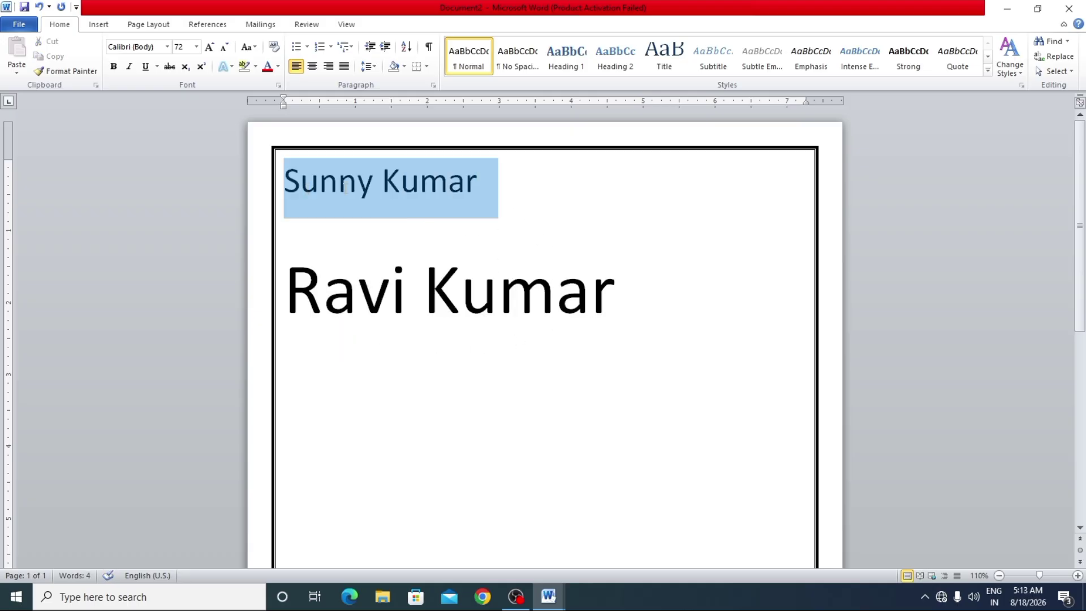
pyautogui.click(196, 46)
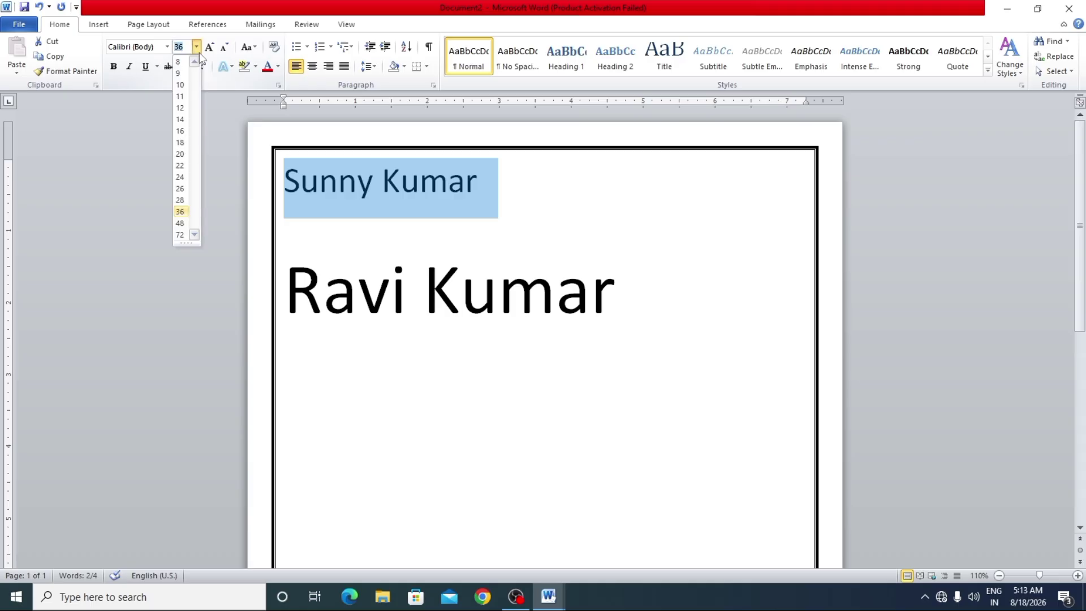
pyautogui.click(180, 177)
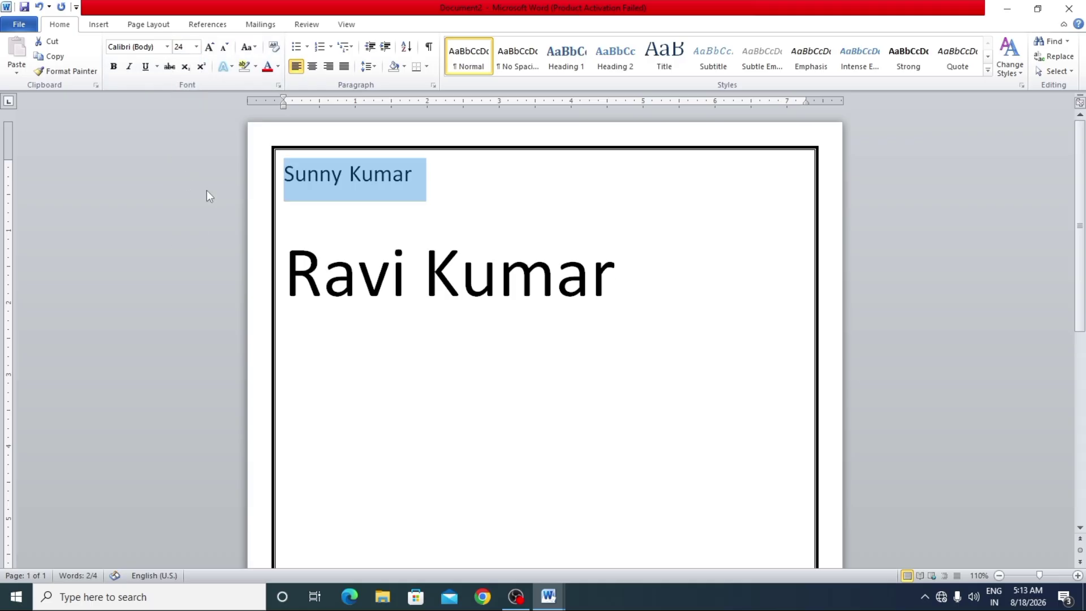
pyautogui.tripleClick(605, 292)
pyautogui.click(196, 46)
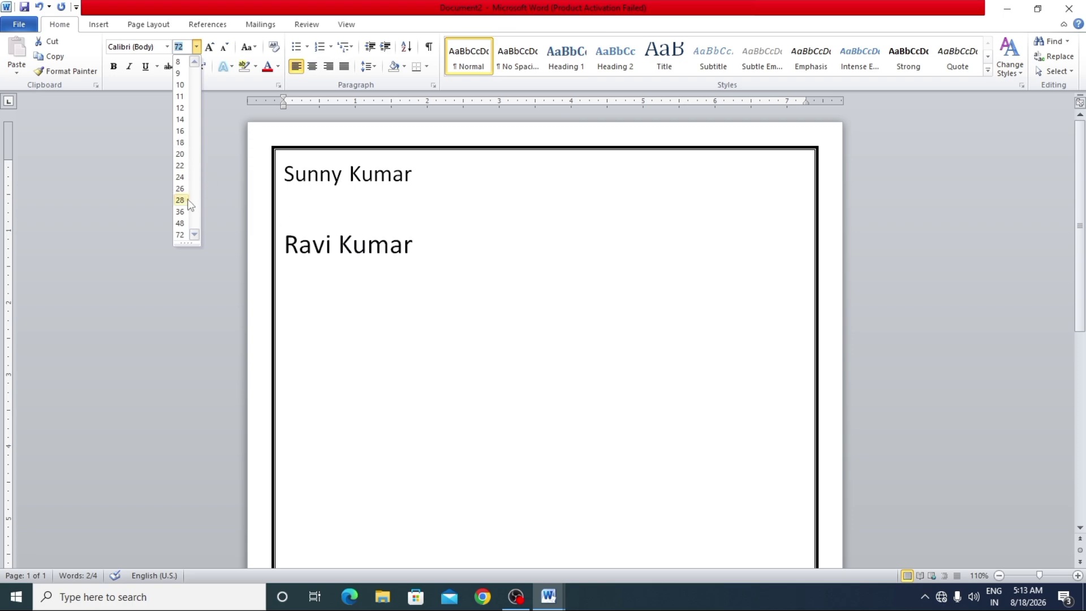
pyautogui.click(180, 223)
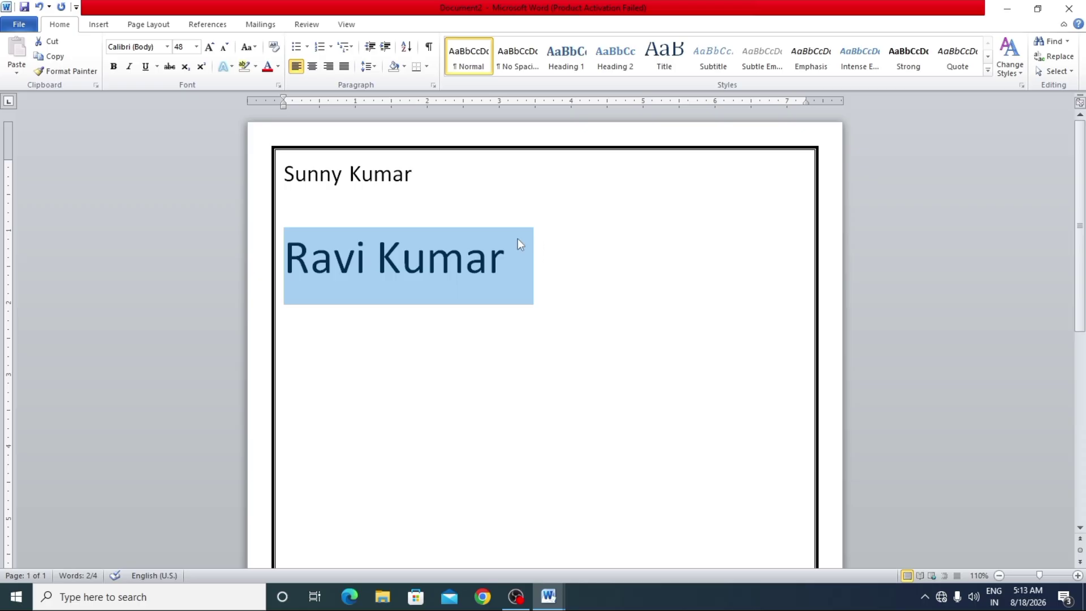
pyautogui.moveTo(453, 186); pyautogui.dragTo(313, 196)
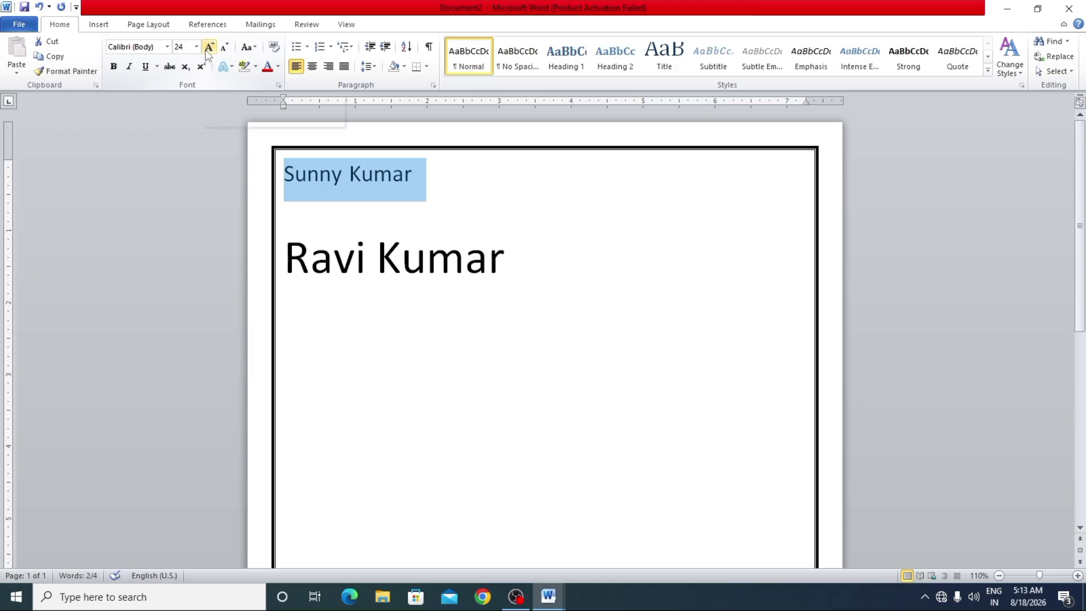
pyautogui.click(208, 47)
pyautogui.click(208, 48)
pyautogui.click(208, 48)
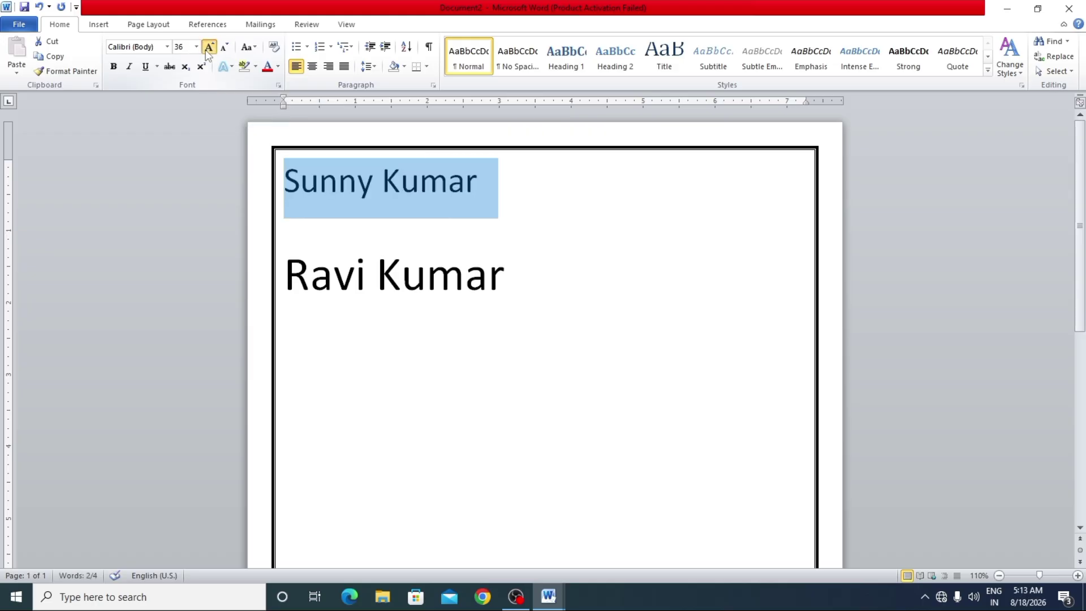
pyautogui.click(208, 48)
pyautogui.click(207, 51)
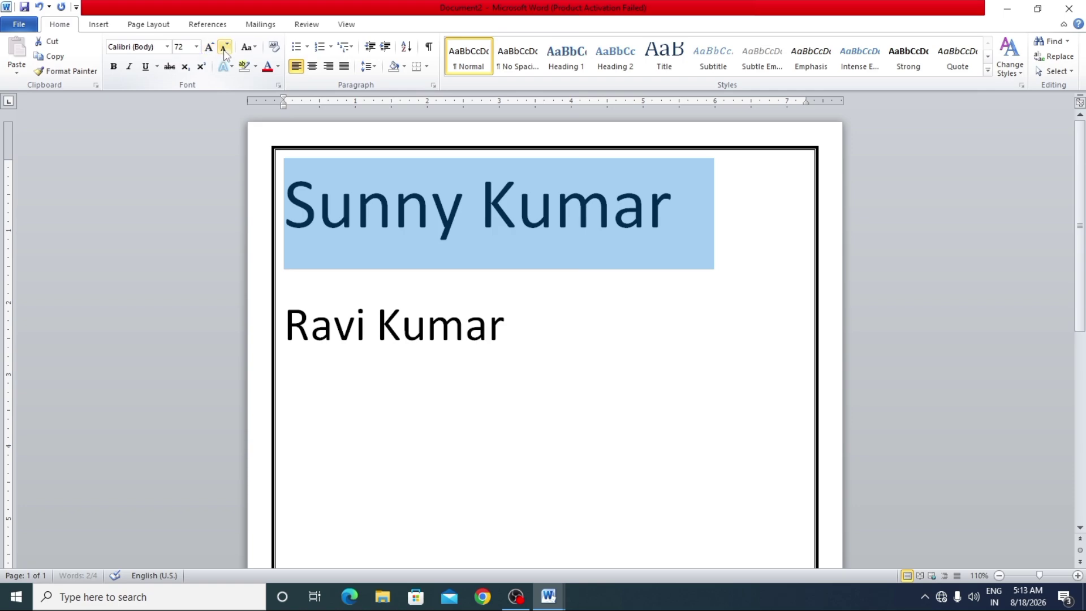
pyautogui.click(224, 47)
pyautogui.click(225, 48)
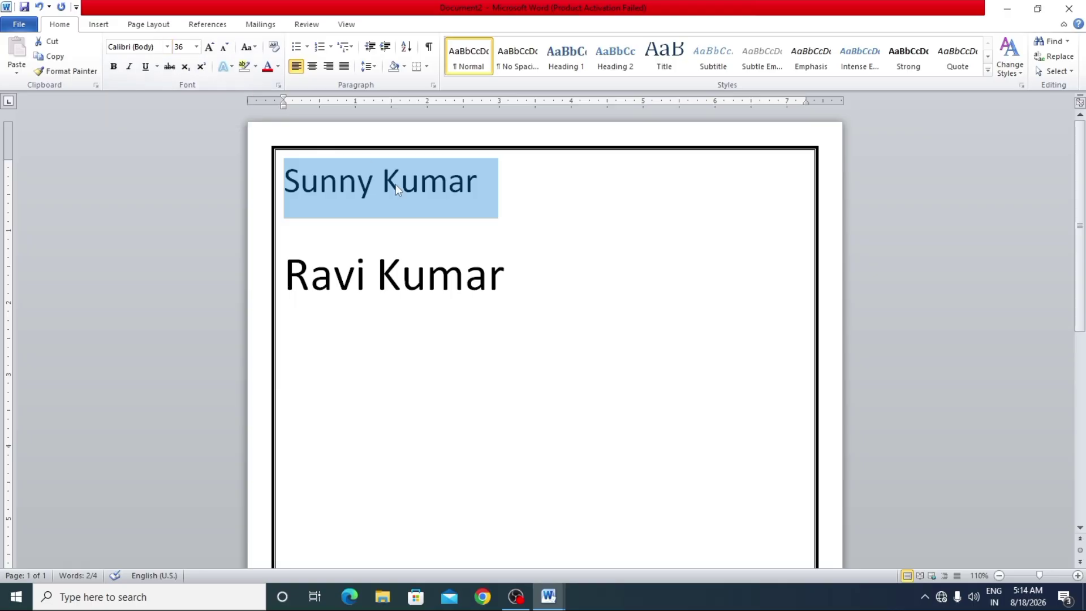
pyautogui.click(167, 46)
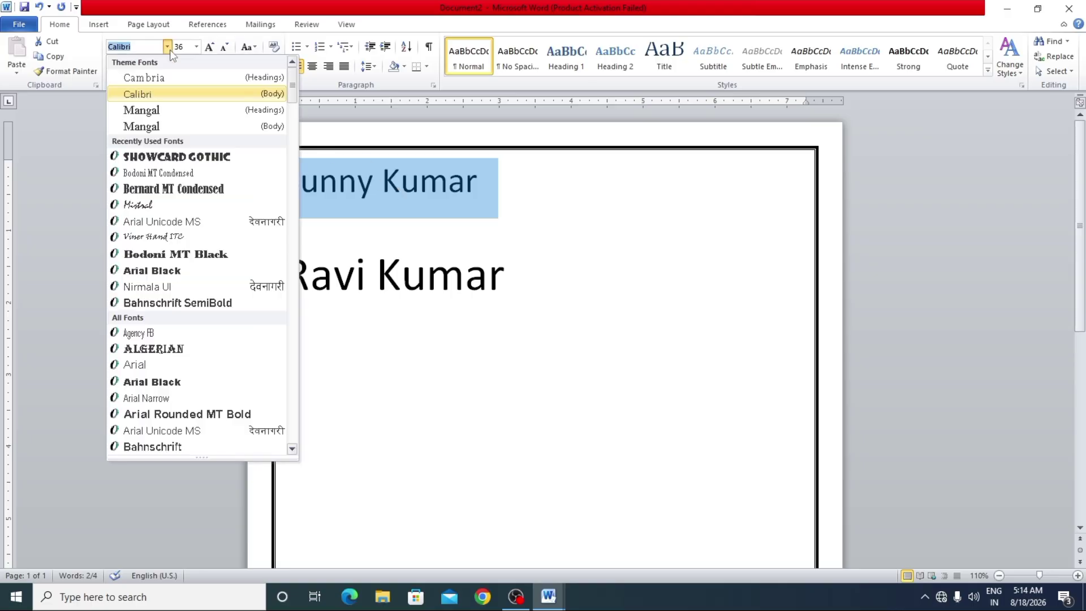
pyautogui.click(186, 159)
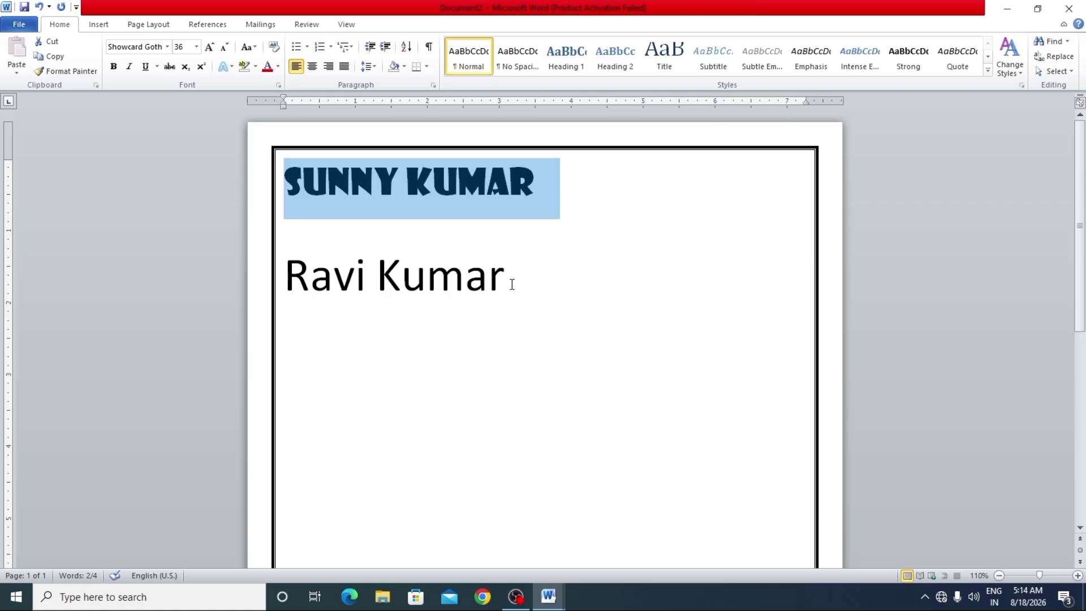
pyautogui.moveTo(512, 281); pyautogui.dragTo(307, 264)
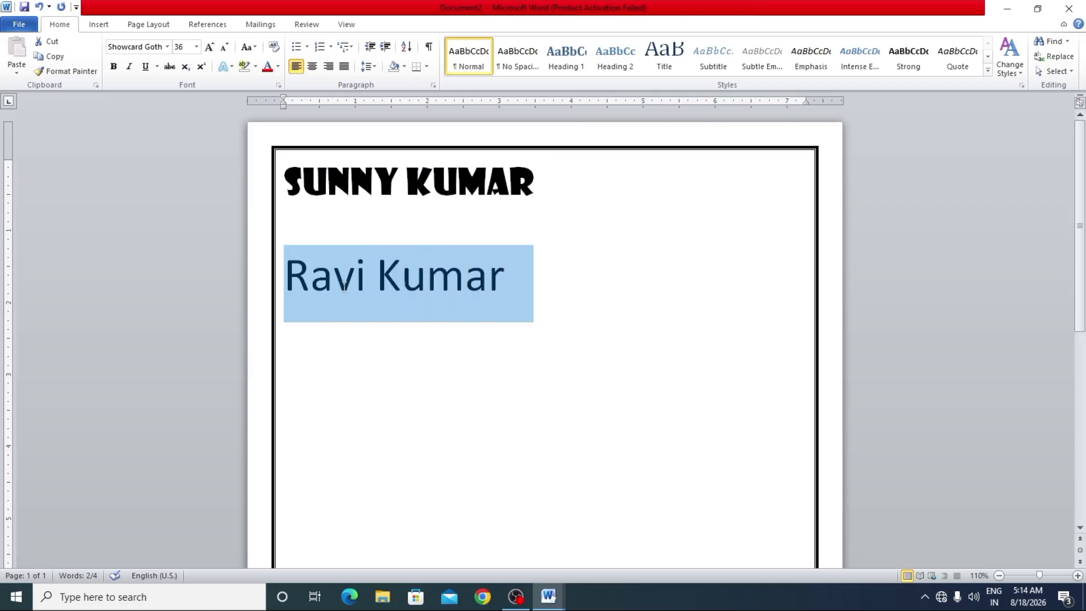
pyautogui.click(168, 51)
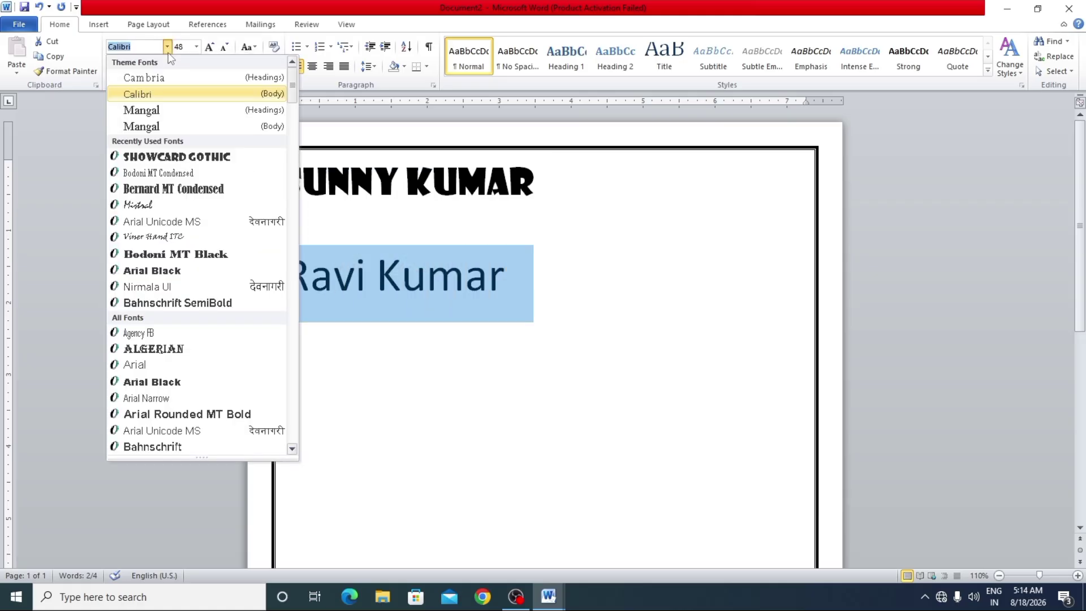
pyautogui.click(206, 253)
pyautogui.click(507, 339)
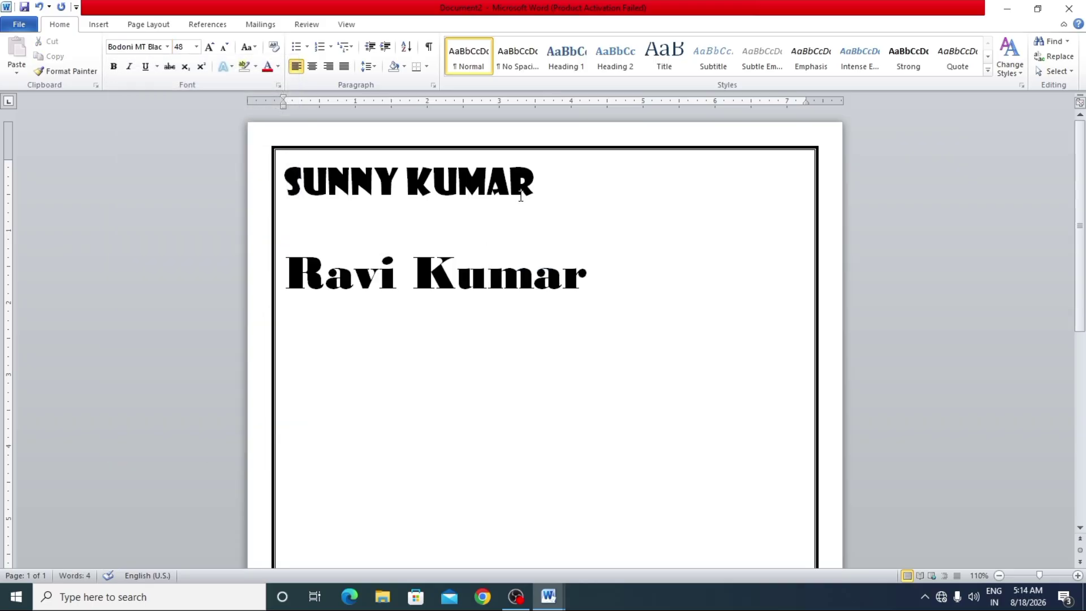
pyautogui.hotkey('alt', 'Tab')
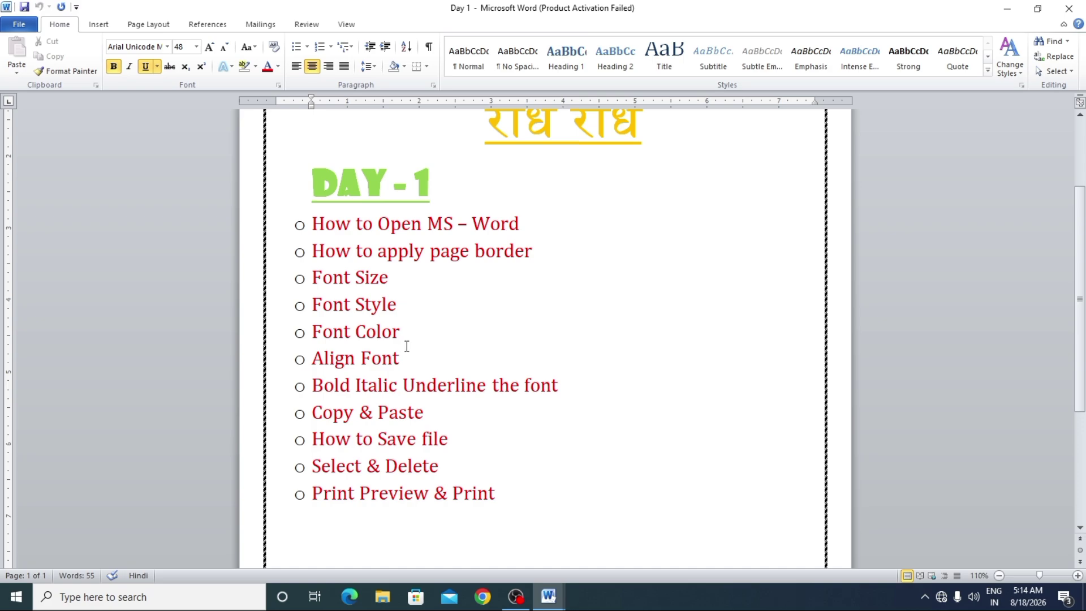
pyautogui.hotkey('alt', 'Tab')
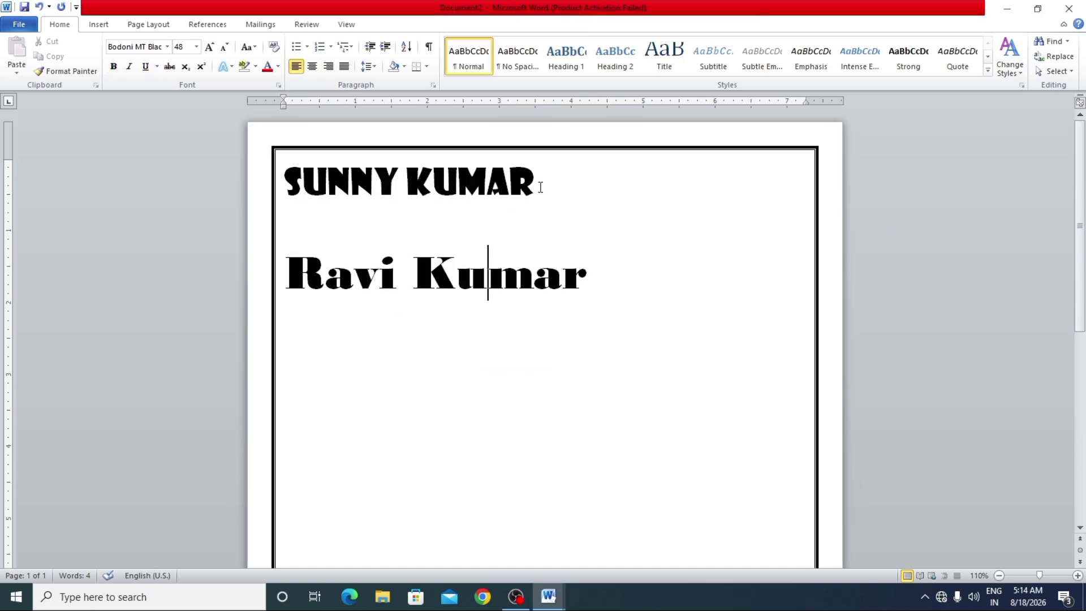
pyautogui.moveTo(540, 187); pyautogui.dragTo(341, 201)
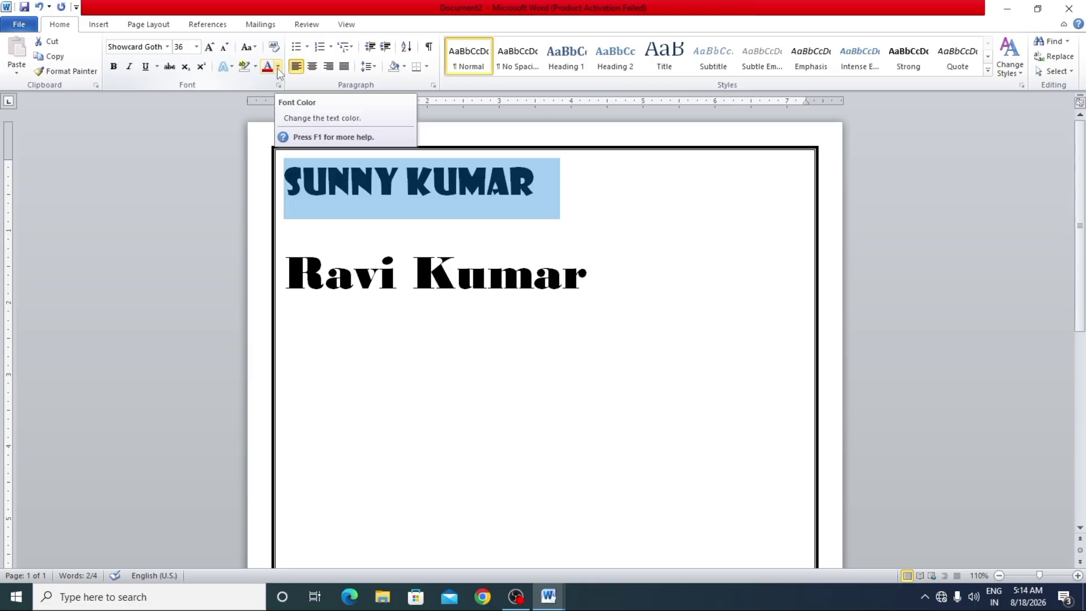
pyautogui.click(278, 67)
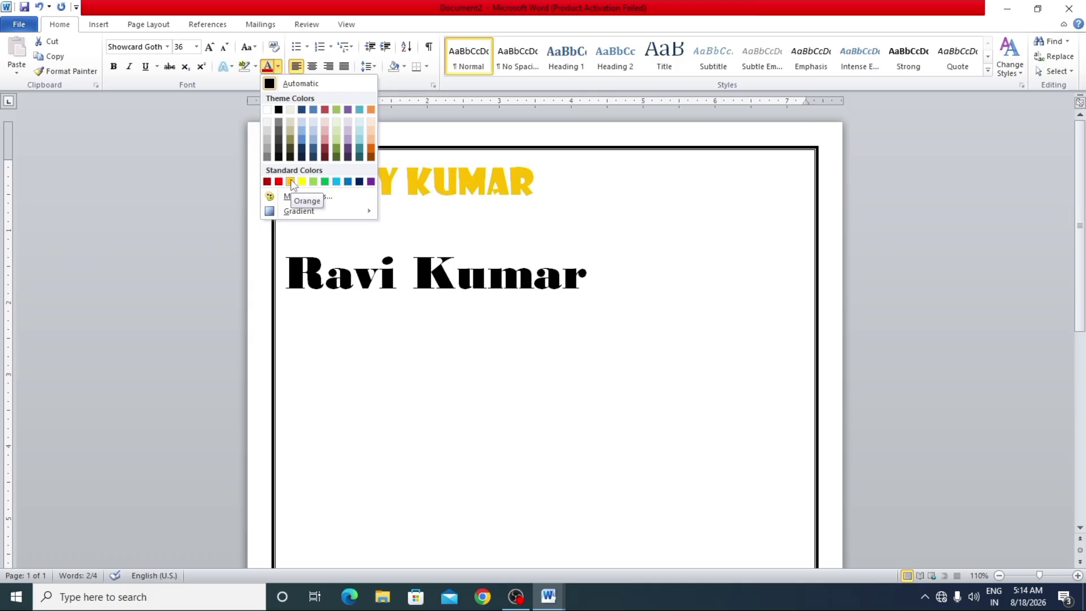
pyautogui.click(290, 181)
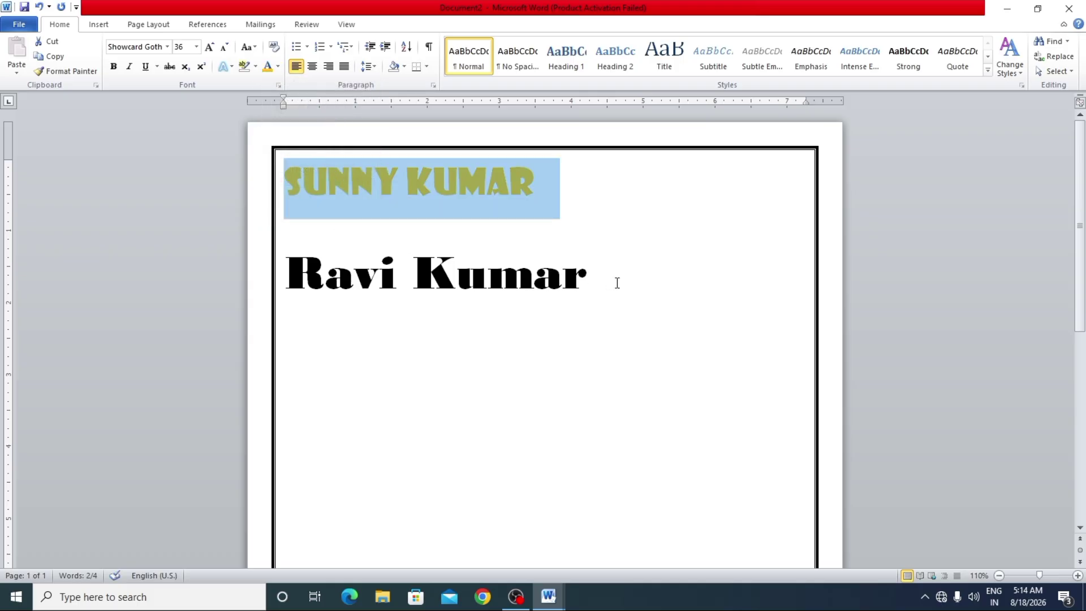
pyautogui.moveTo(617, 283); pyautogui.dragTo(284, 283)
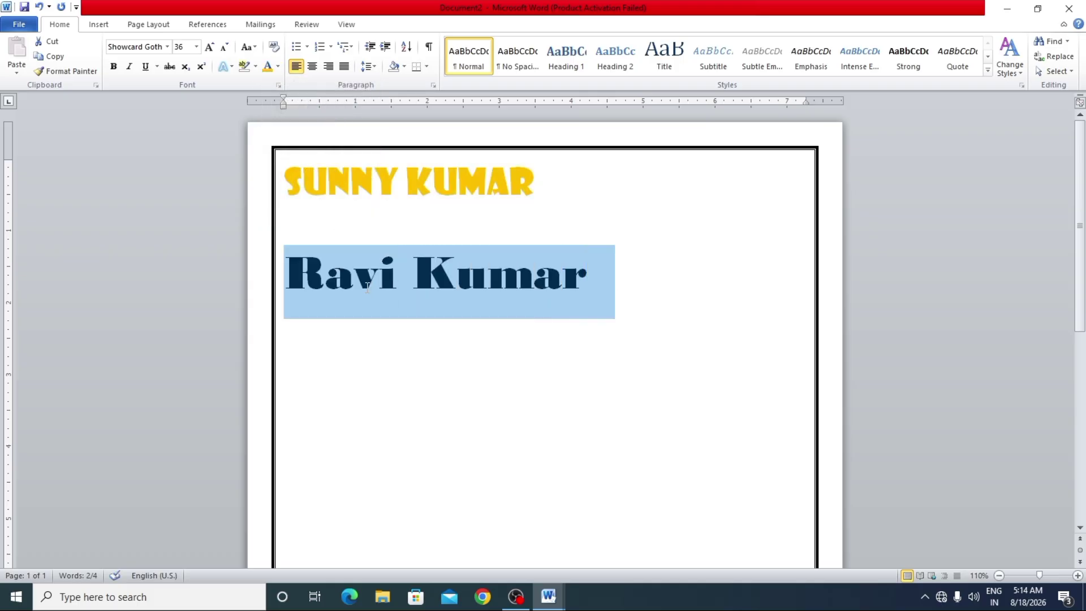
pyautogui.click(278, 72)
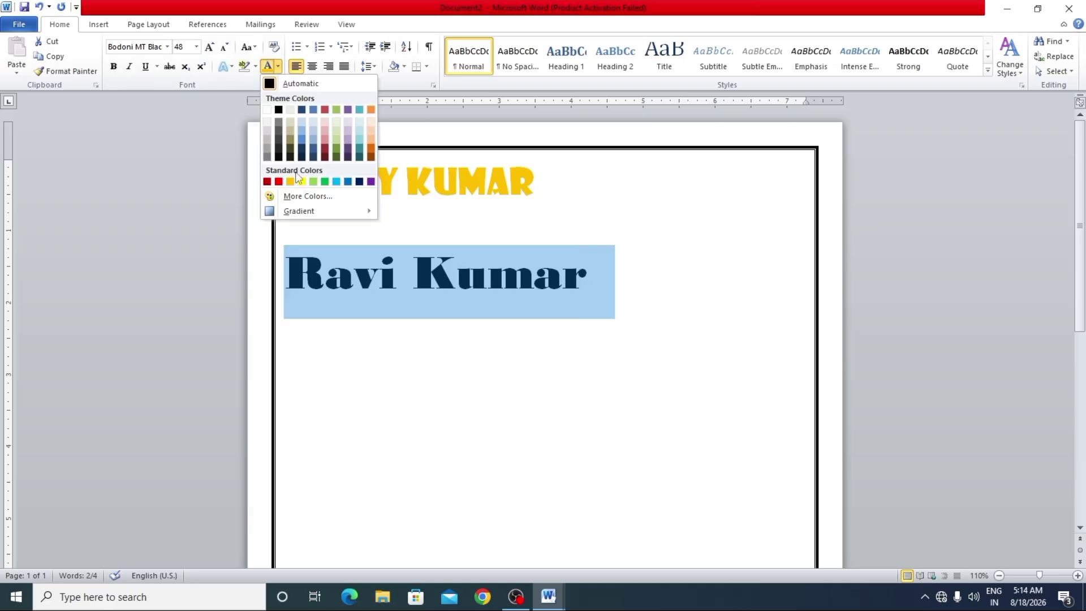
pyautogui.click(280, 181)
pyautogui.click(444, 340)
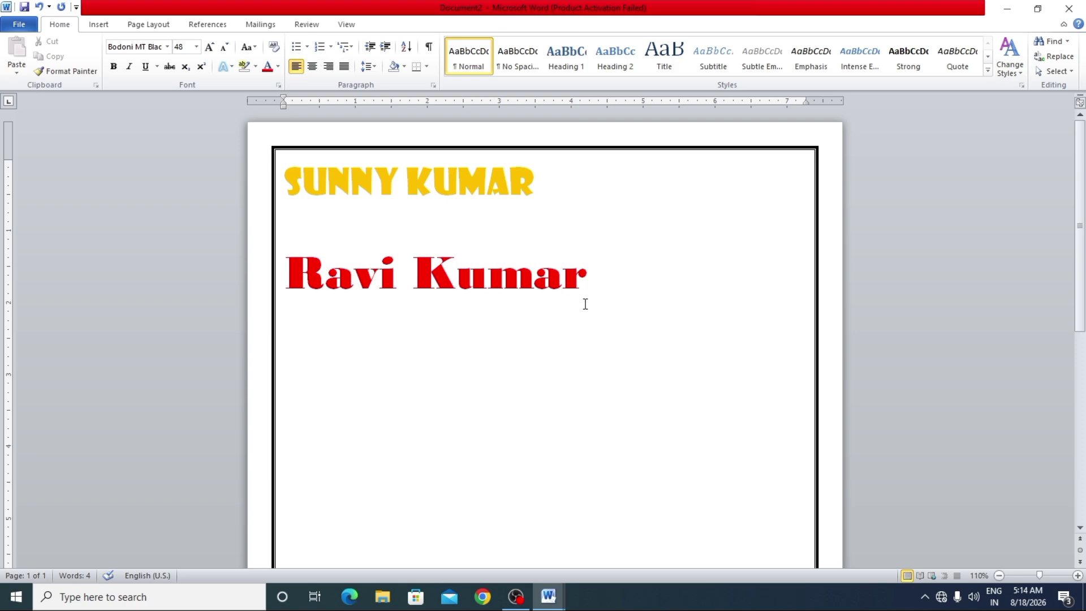
pyautogui.hotkey('alt', 'Tab')
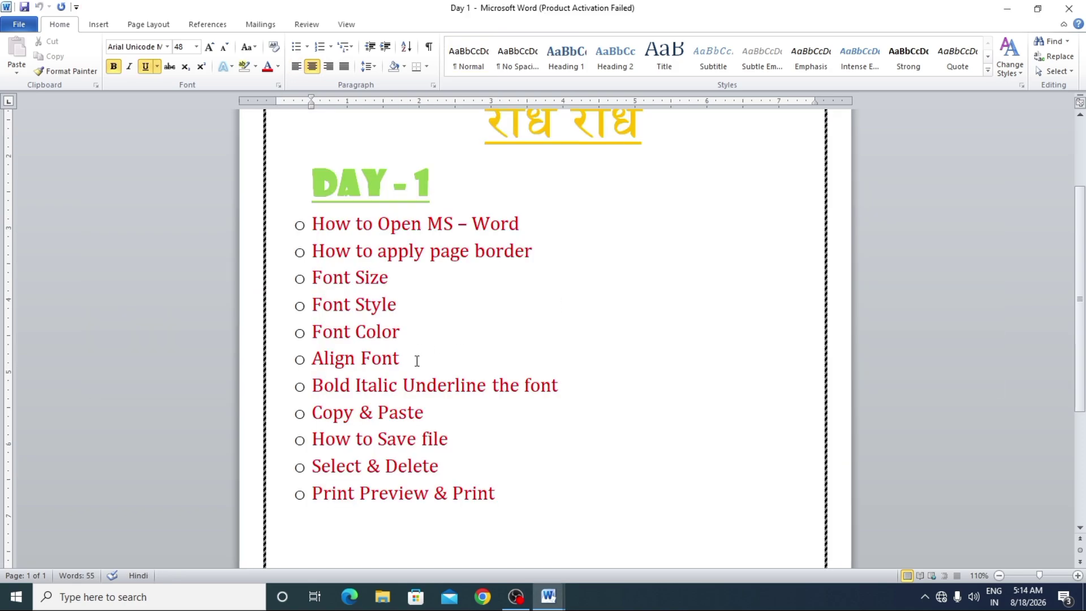
pyautogui.hotkey('alt', 'Tab')
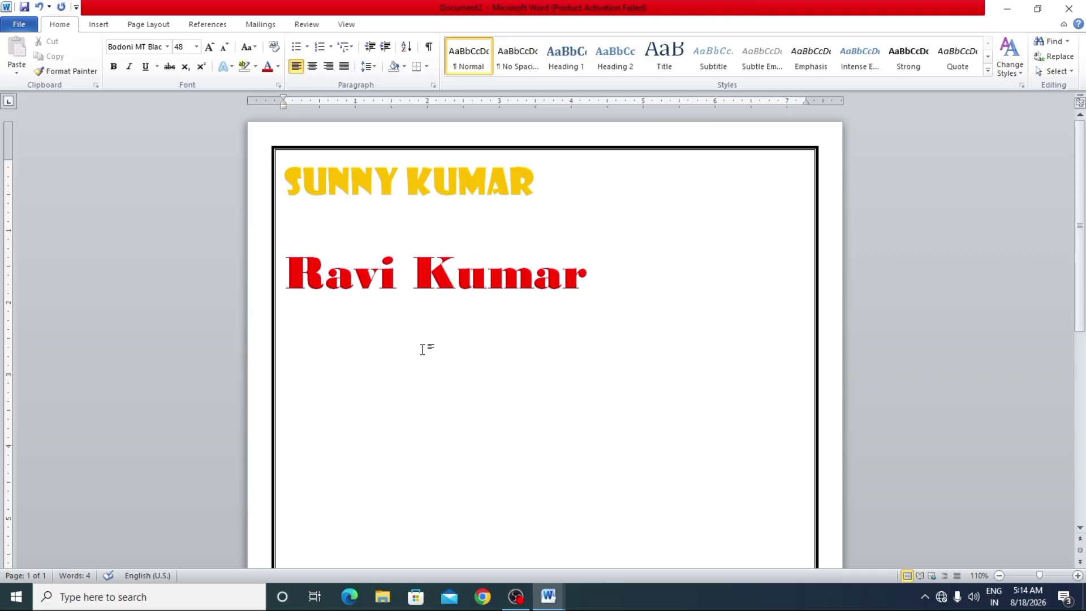
pyautogui.moveTo(541, 183); pyautogui.dragTo(350, 195)
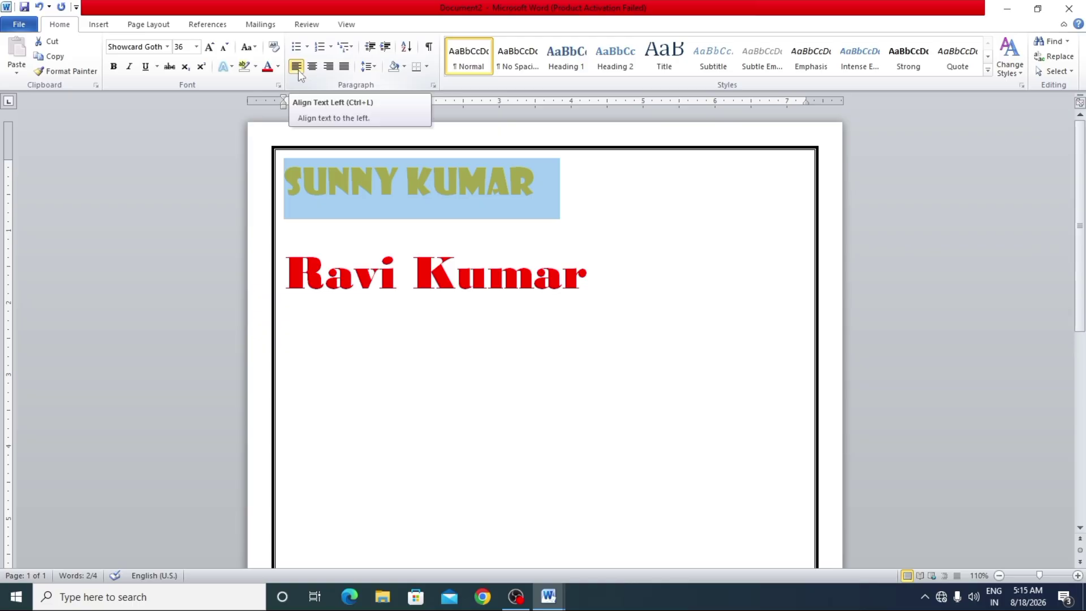
pyautogui.click(314, 69)
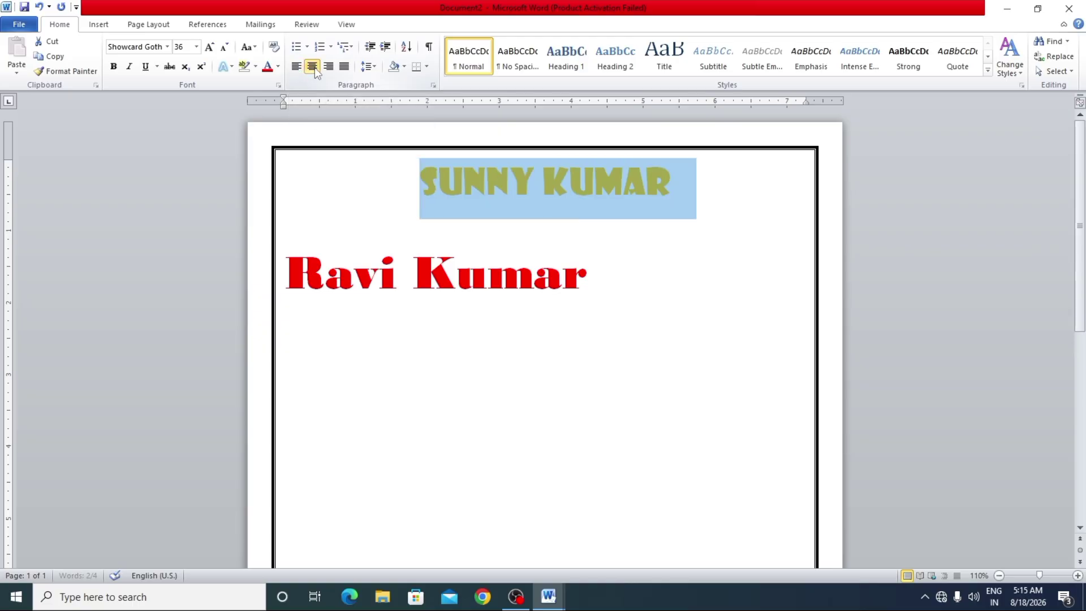
pyautogui.click(328, 69)
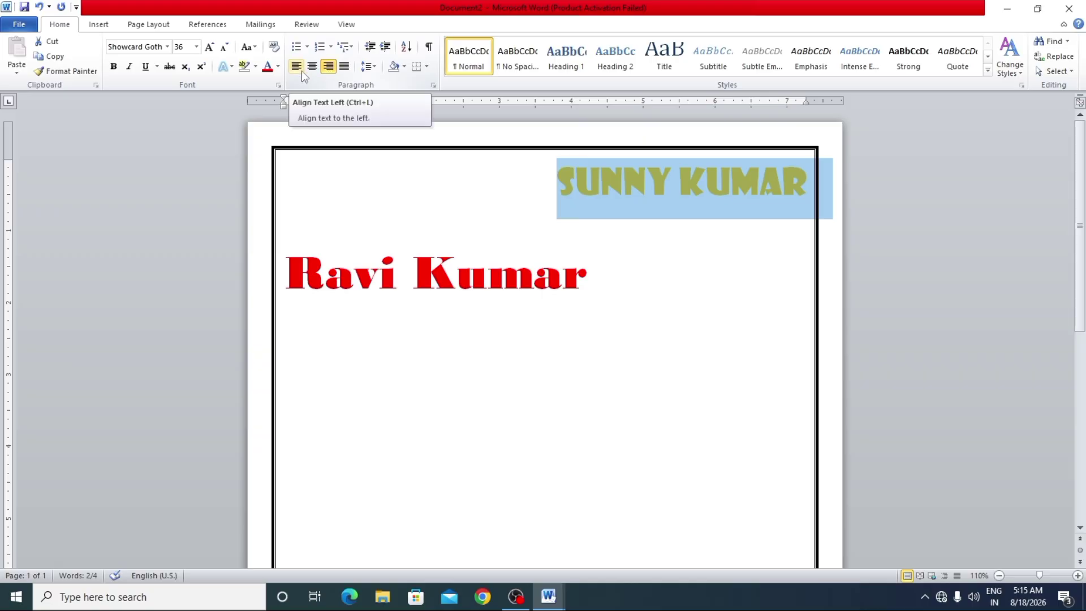
pyautogui.click(301, 70)
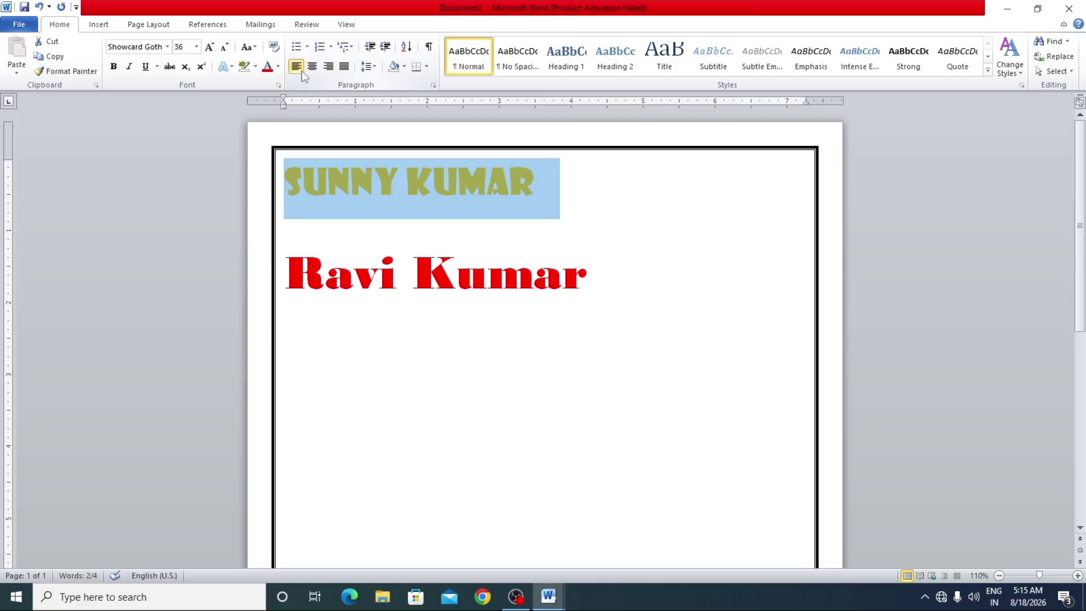
pyautogui.click(313, 68)
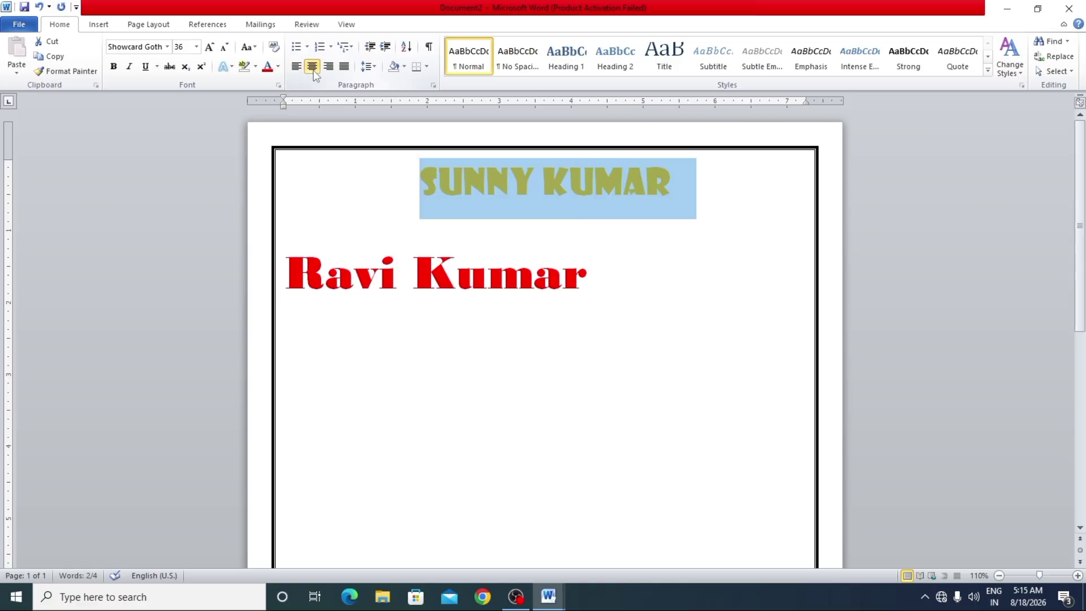
pyautogui.click(328, 68)
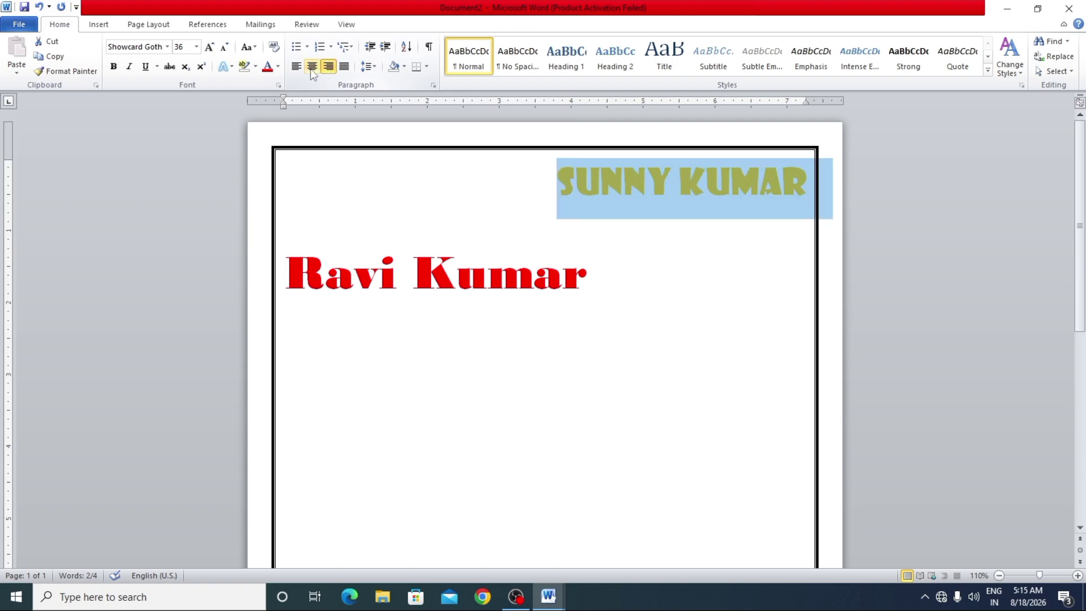
pyautogui.click(311, 68)
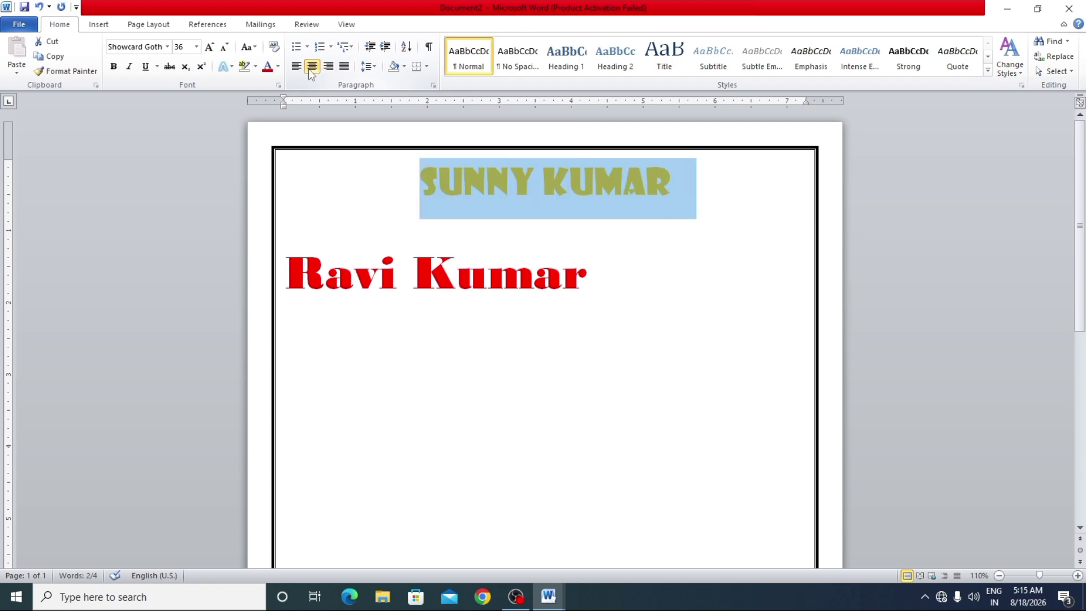
pyautogui.moveTo(621, 285); pyautogui.dragTo(288, 283)
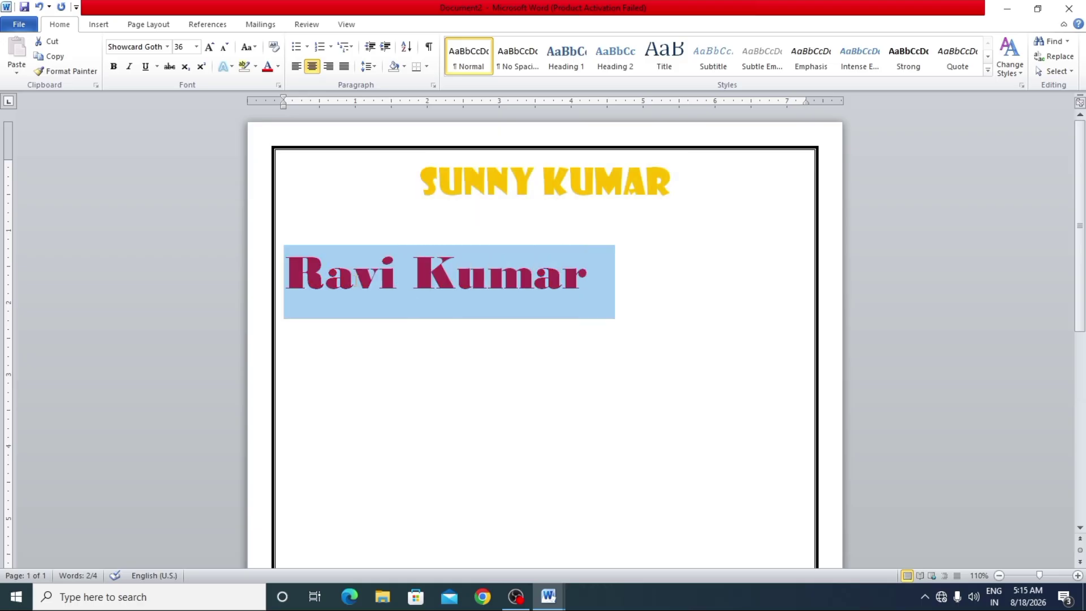
pyautogui.click(316, 69)
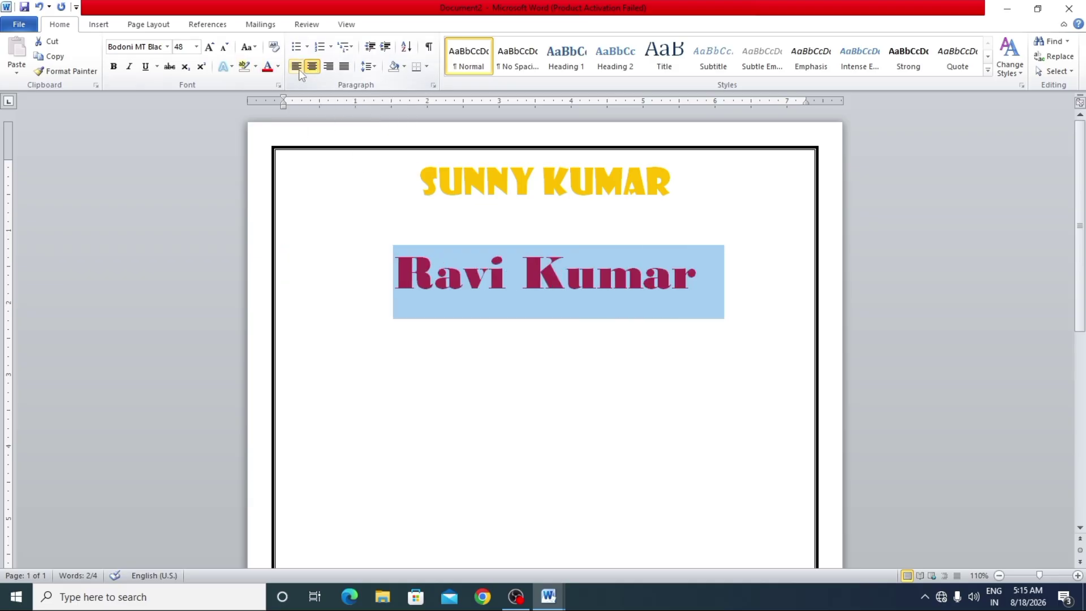
pyautogui.click(297, 69)
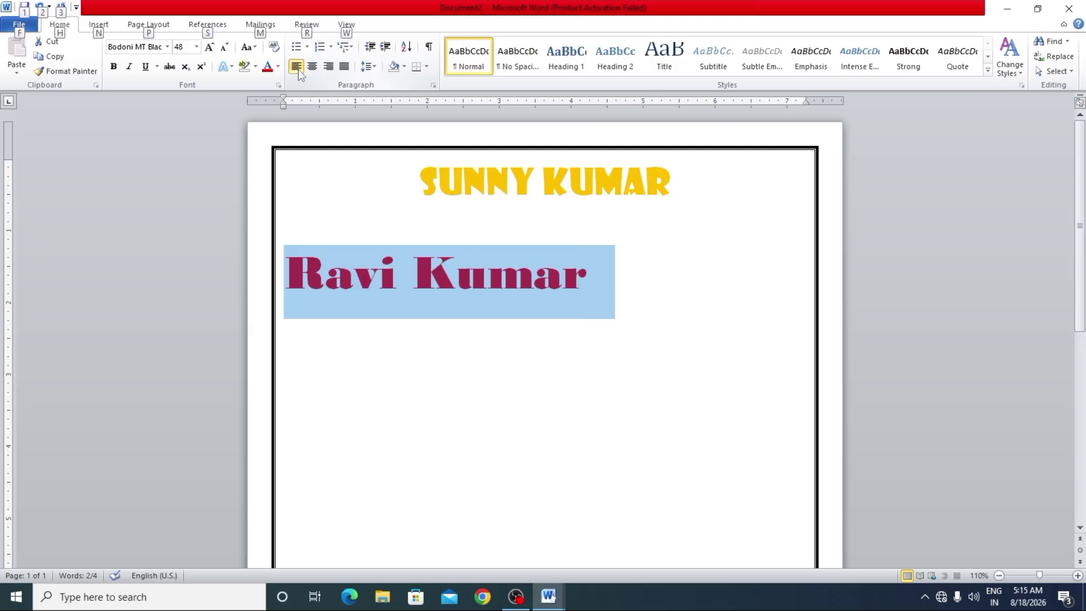
pyautogui.hotkey('alt', 'Tab')
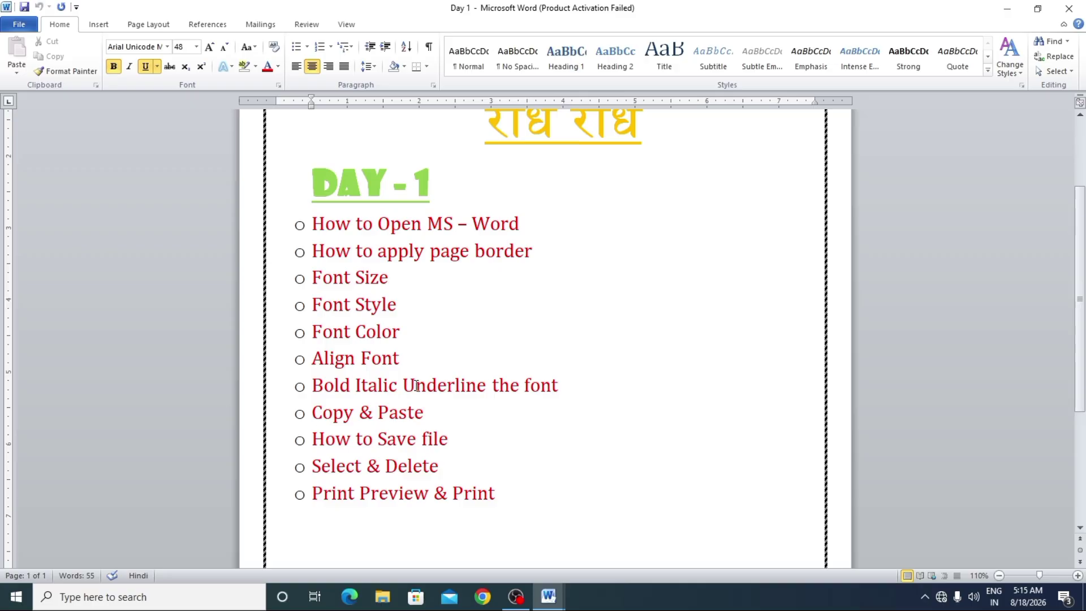
pyautogui.press('alt')
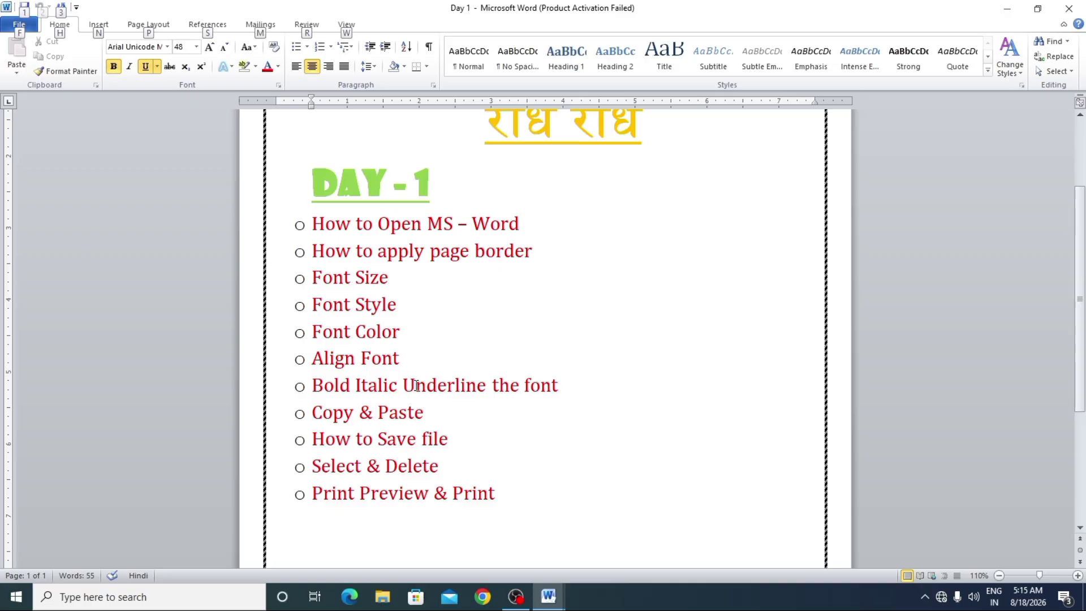
pyautogui.hotkey('alt', 'Tab')
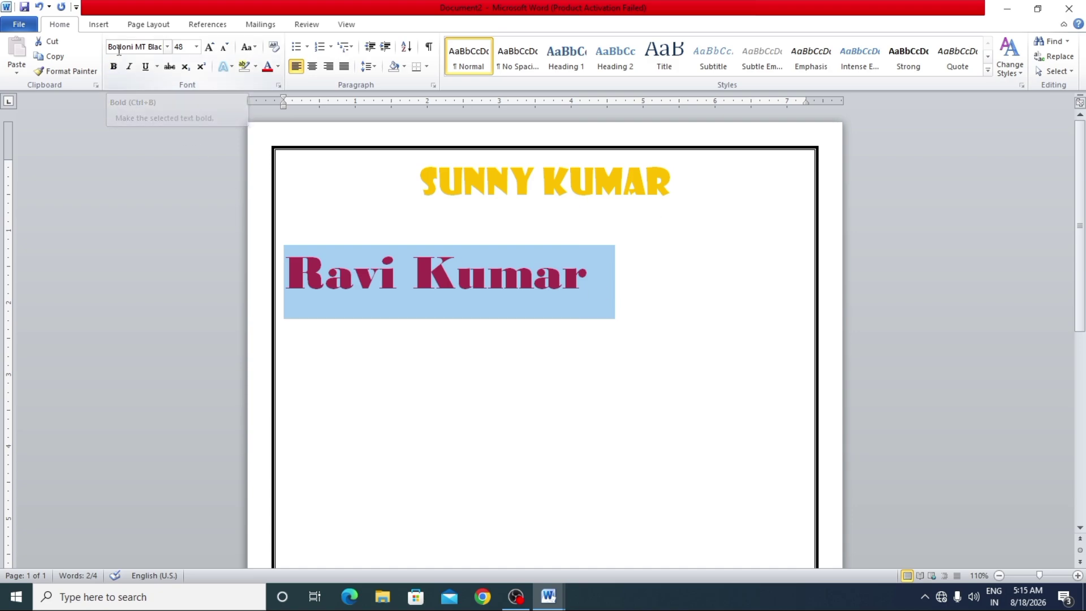
pyautogui.click(114, 68)
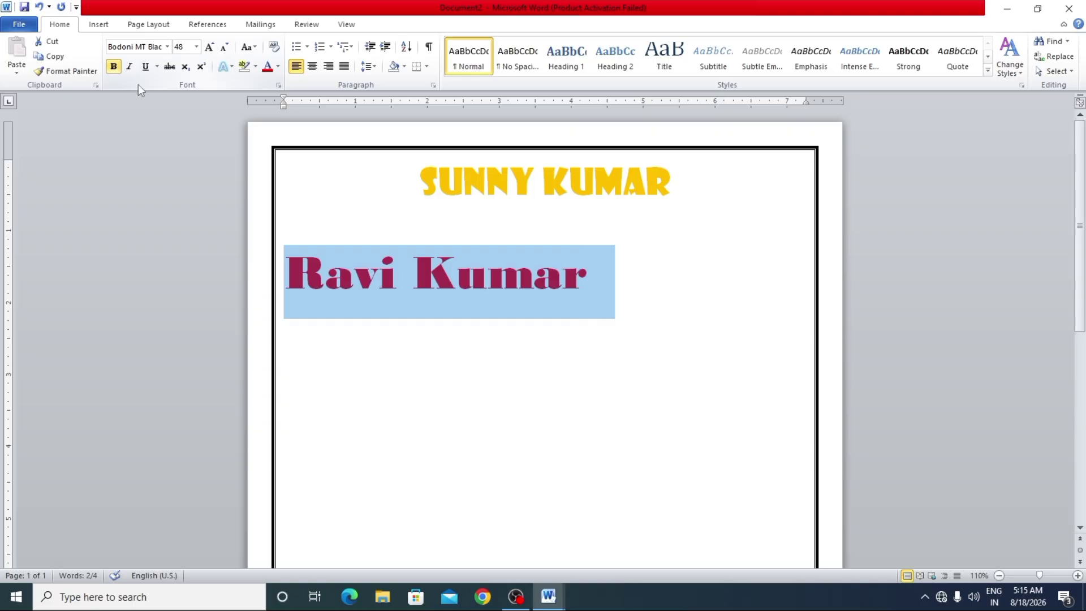
pyautogui.click(602, 318)
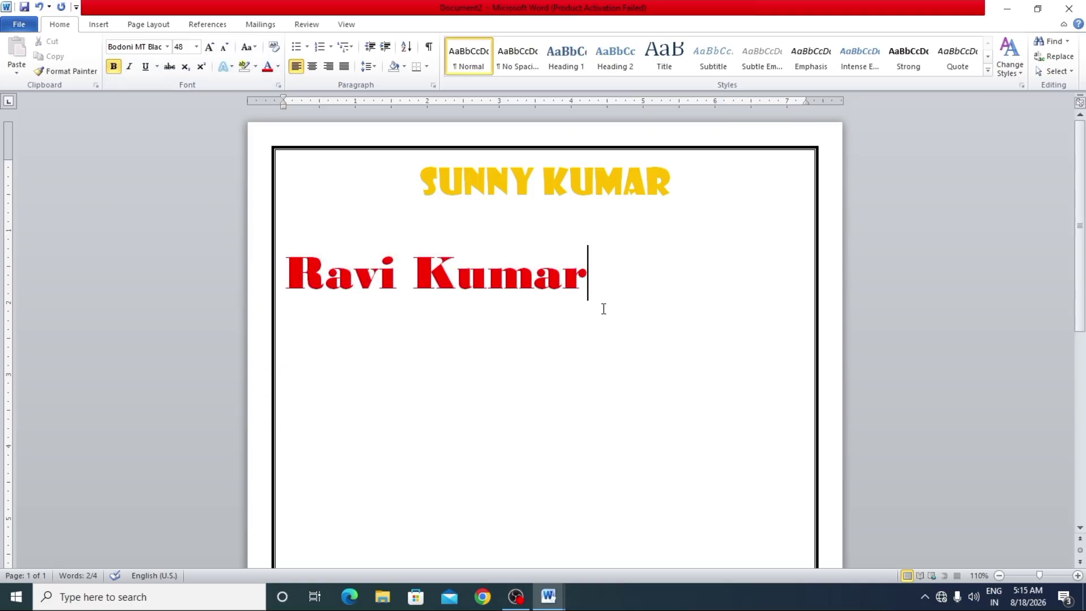
pyautogui.press('Return')
pyautogui.click(168, 49)
pyautogui.click(165, 77)
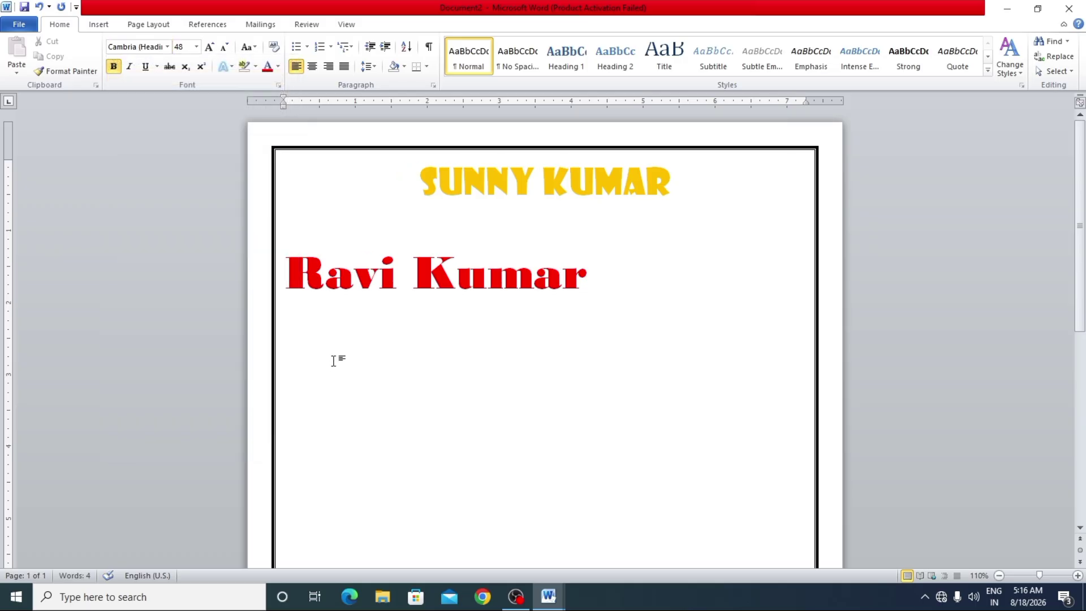
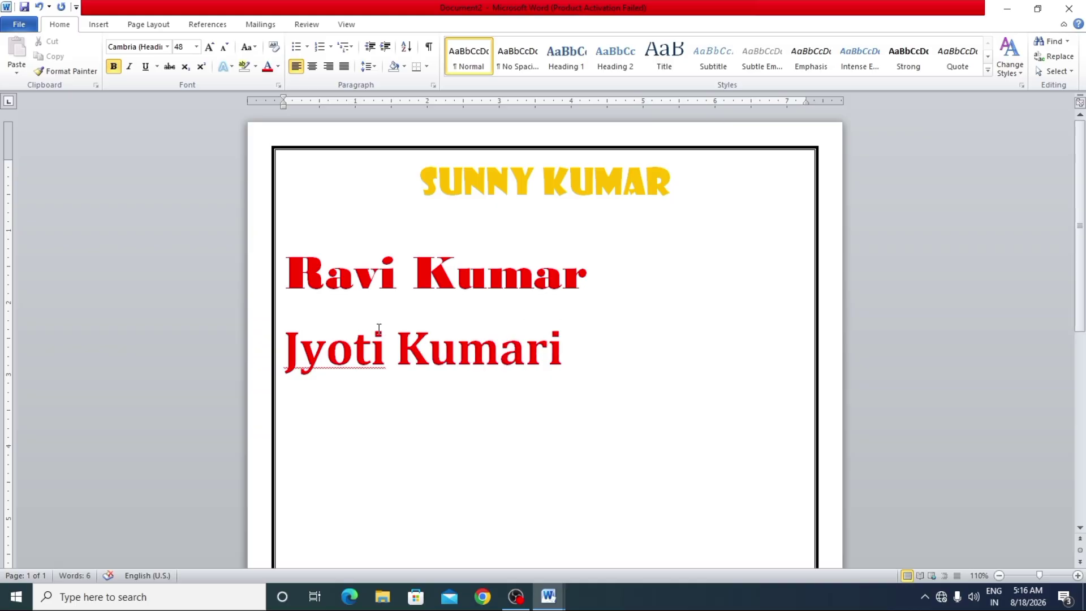
pyautogui.moveTo(567, 355)
pyautogui.mouseDown()
pyautogui.moveTo(521, 362)
pyautogui.moveTo(272, 340)
pyautogui.moveTo(254, 296)
pyautogui.mouseUp()
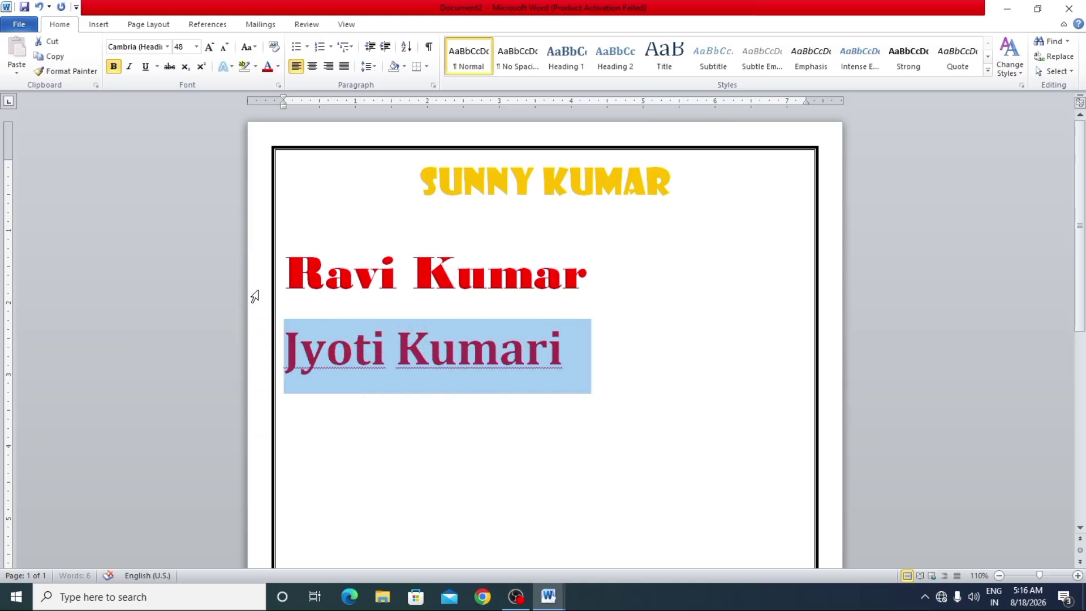
pyautogui.click(115, 70)
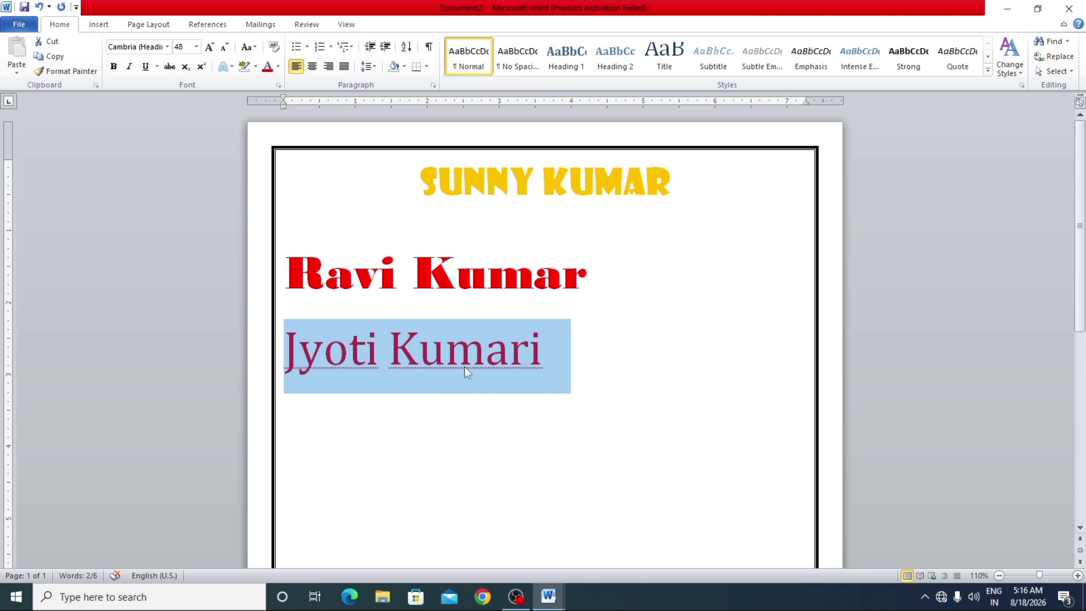
pyautogui.click(117, 70)
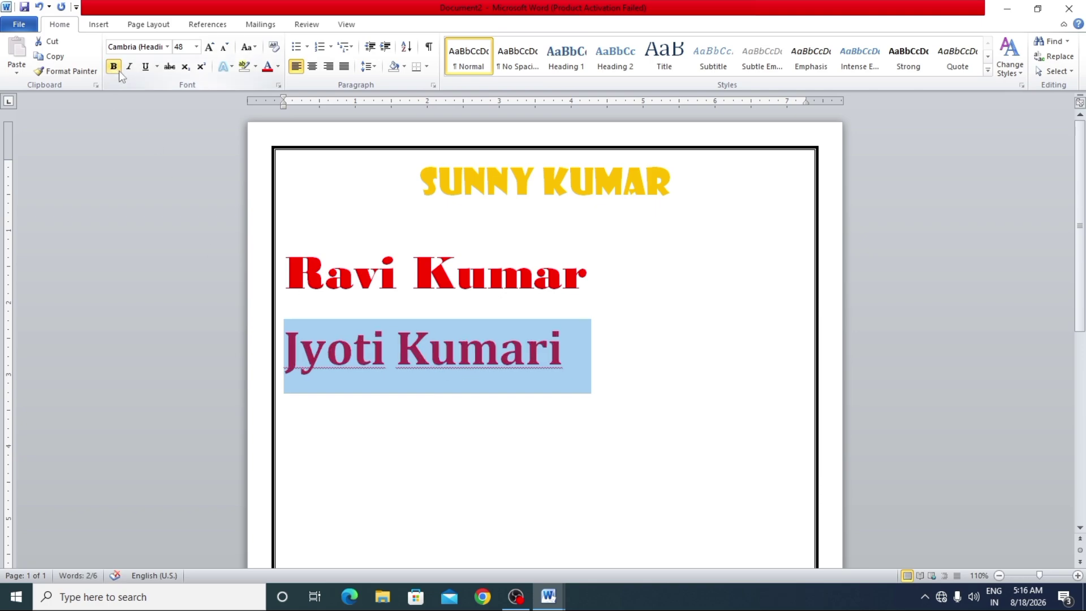
pyautogui.click(119, 70)
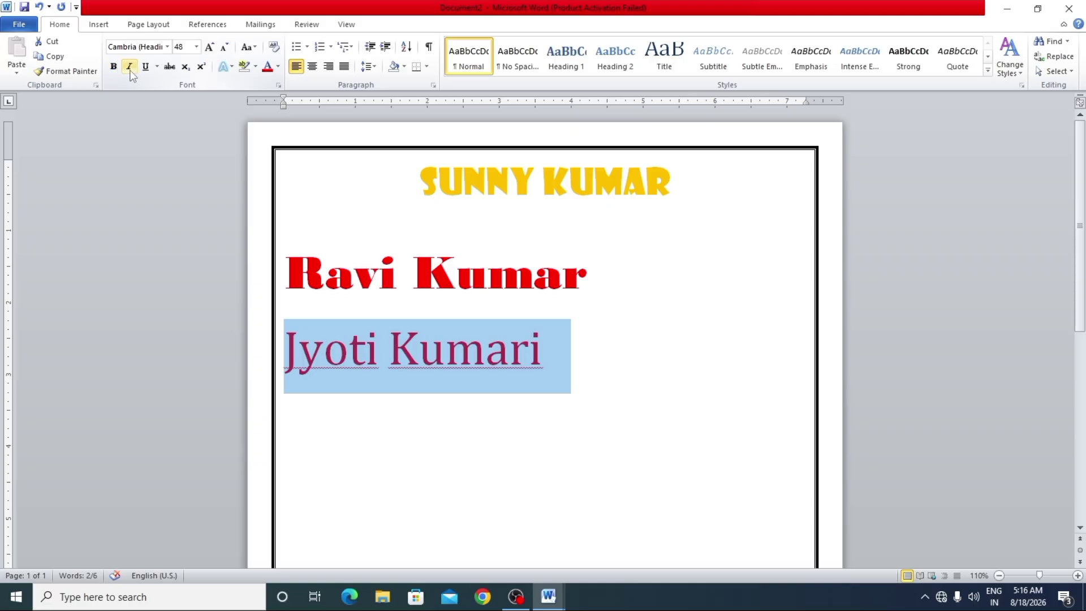
pyautogui.click(131, 70)
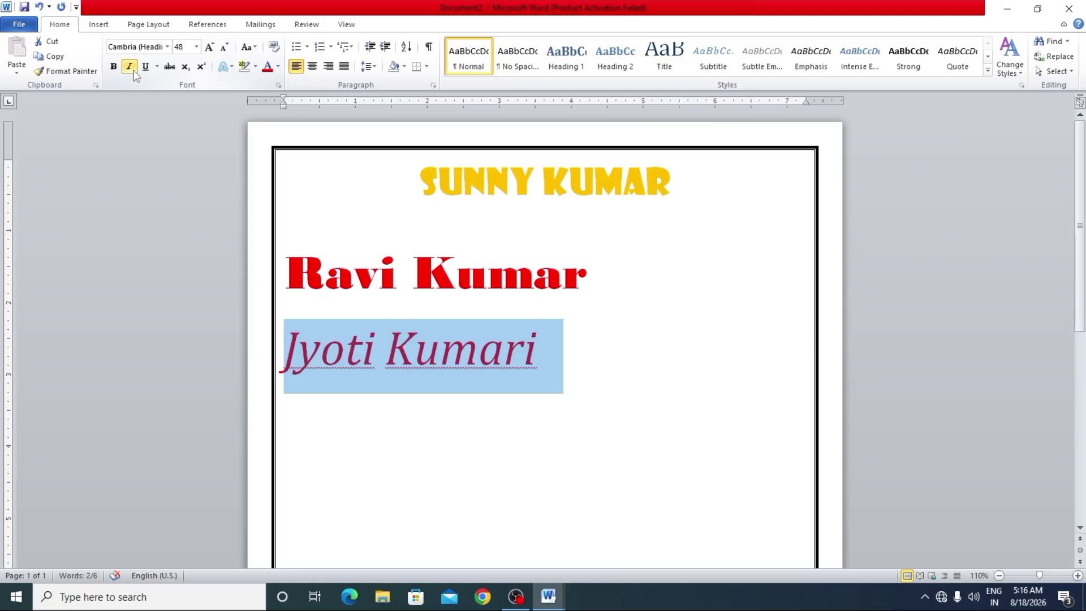
pyautogui.click(135, 69)
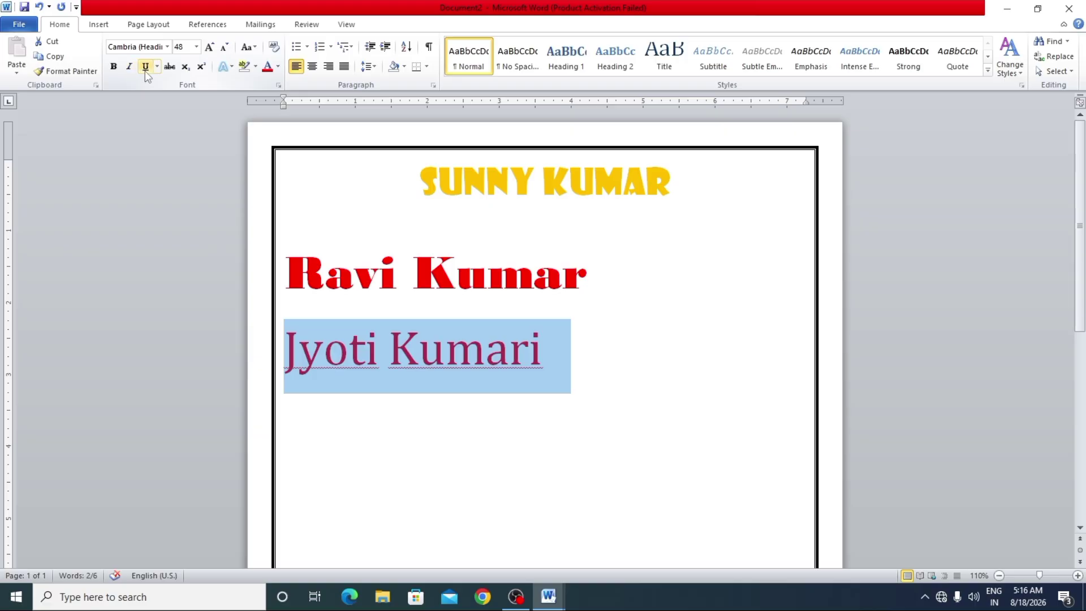
pyautogui.click(146, 70)
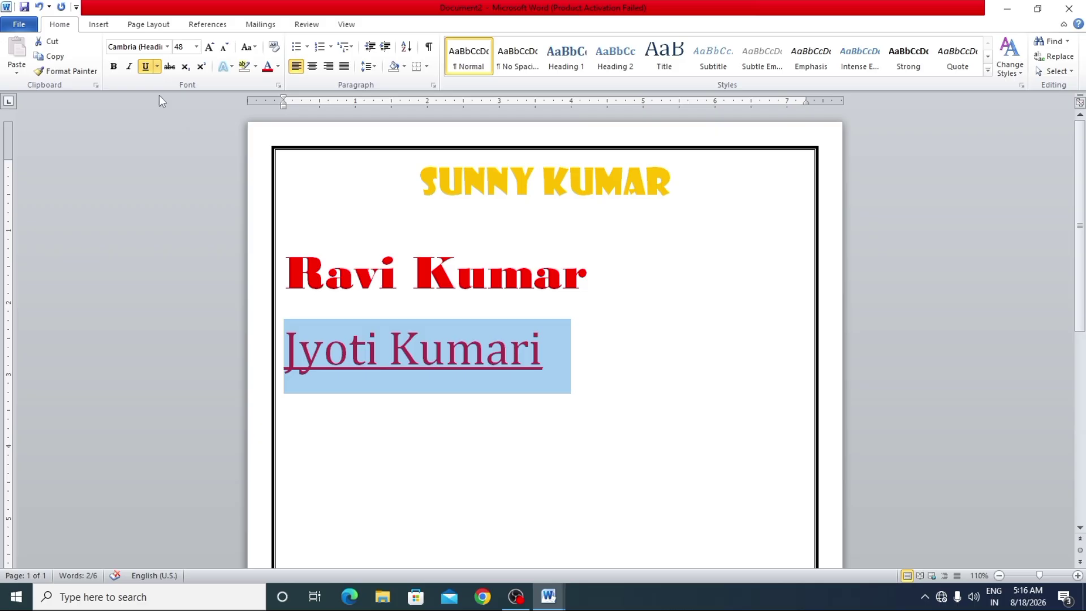
pyautogui.click(145, 68)
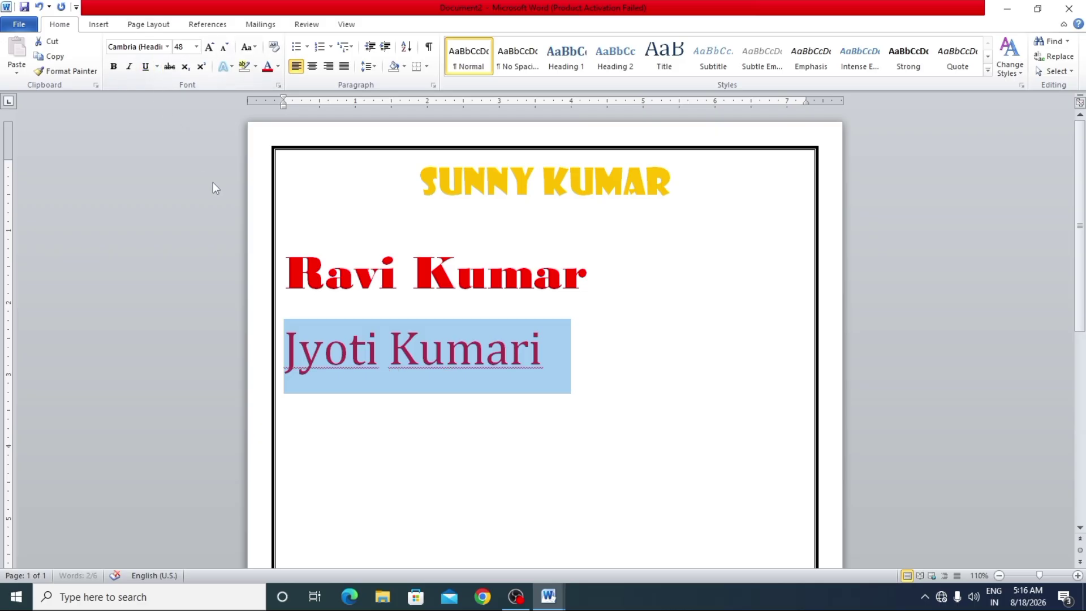
pyautogui.hotkey('alt', 'Tab')
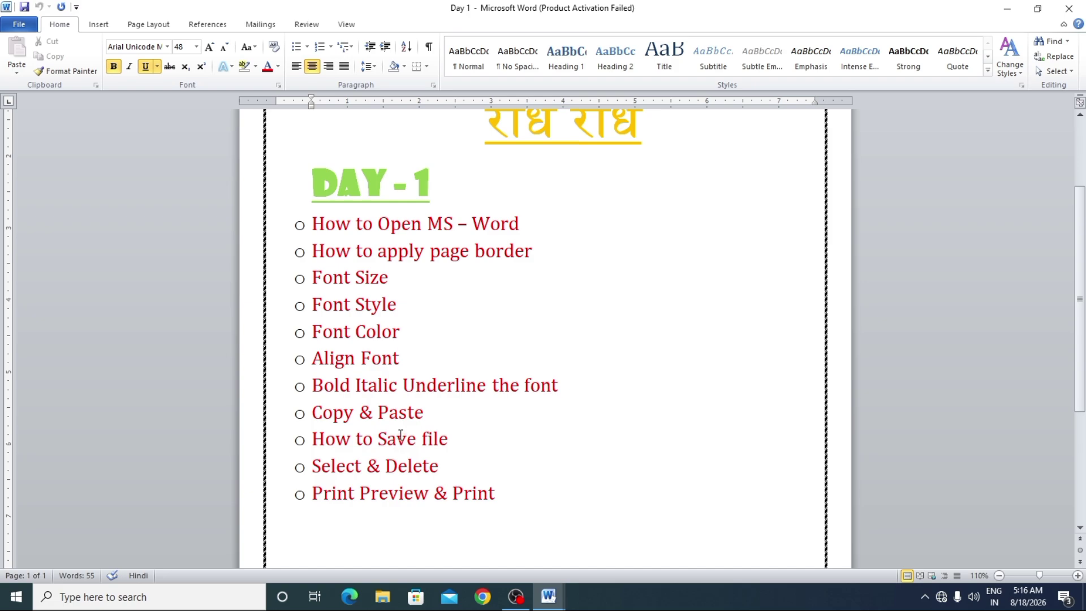
pyautogui.hotkey('alt', 'Tab')
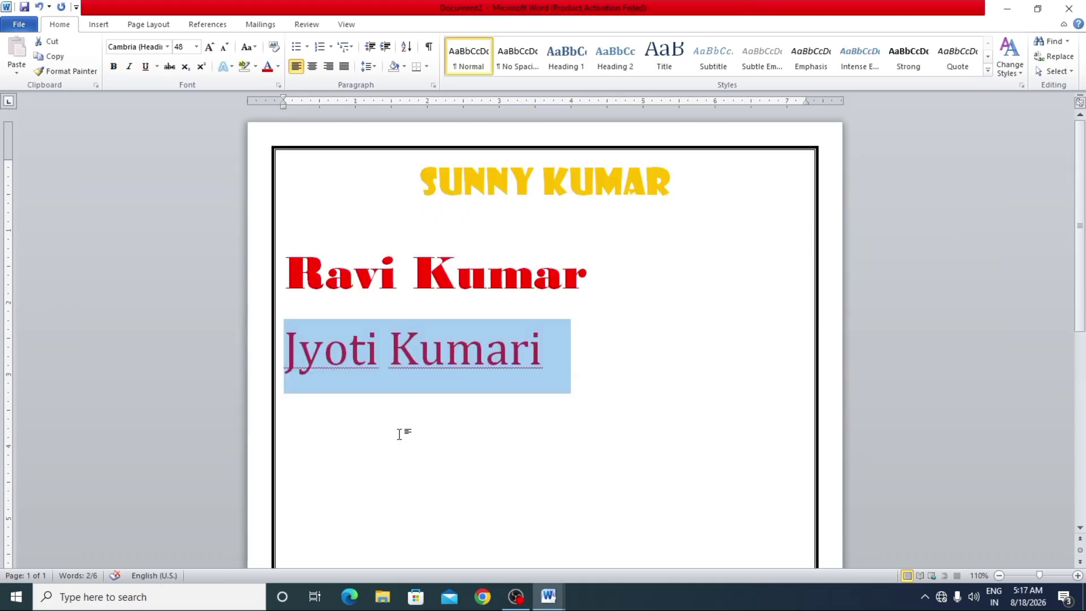
pyautogui.moveTo(698, 185); pyautogui.dragTo(451, 220)
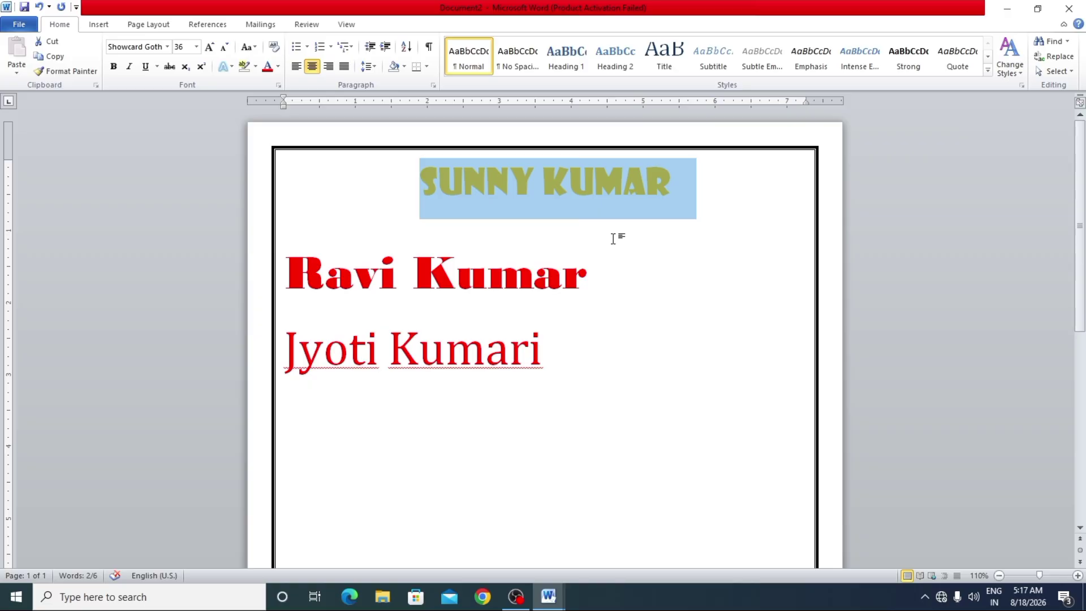
pyautogui.hotkey('ctrl', 'c')
pyautogui.click(447, 427)
pyautogui.click(552, 369)
pyautogui.click(303, 432)
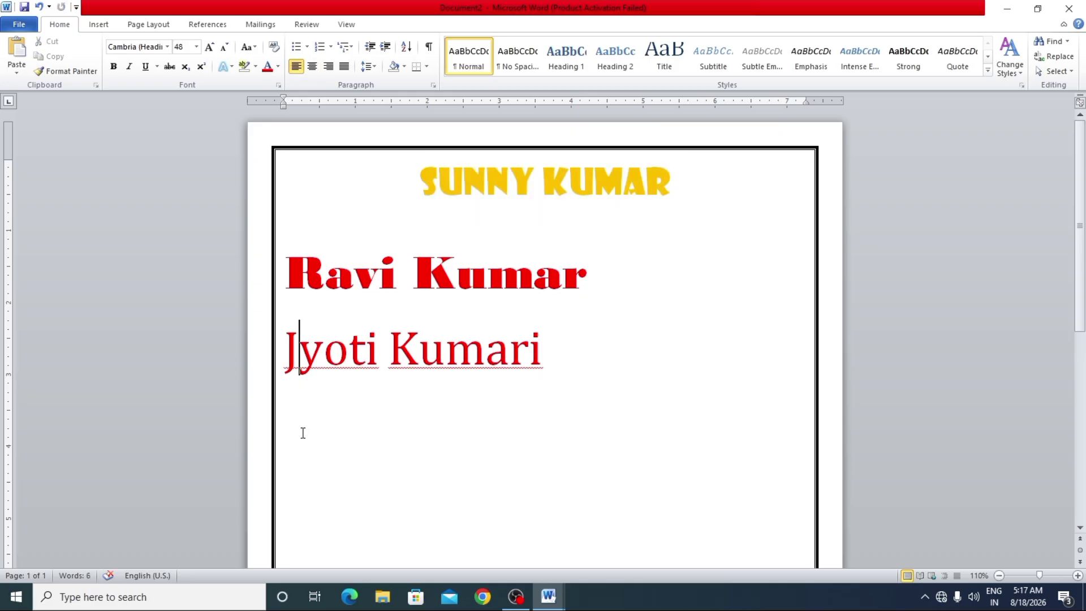
pyautogui.click(552, 363)
pyautogui.press('Return')
pyautogui.hotkey('ctrl', 'v')
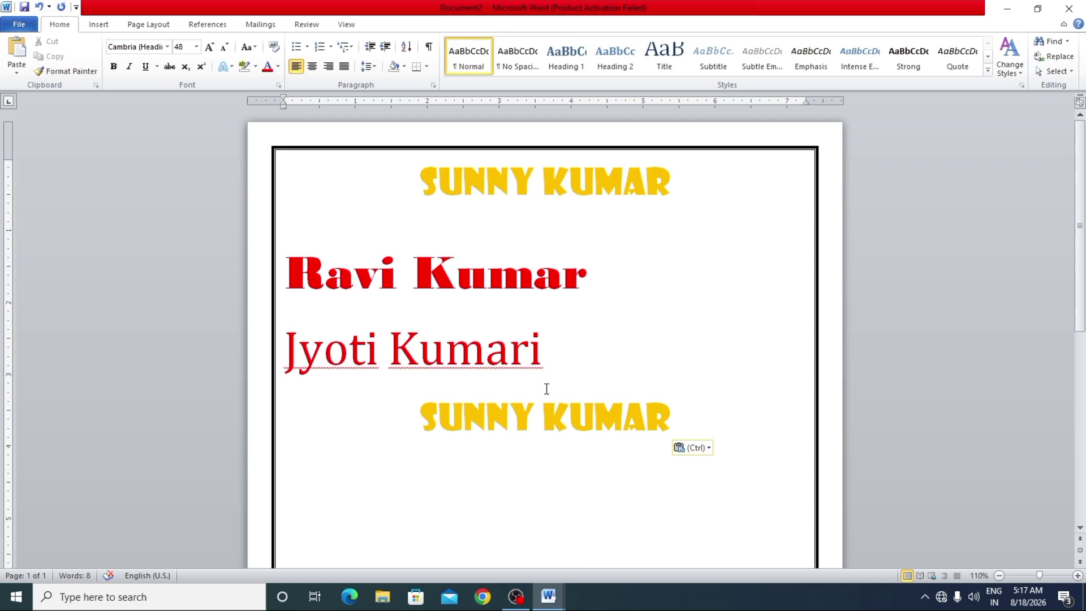
pyautogui.moveTo(608, 286); pyautogui.dragTo(360, 305)
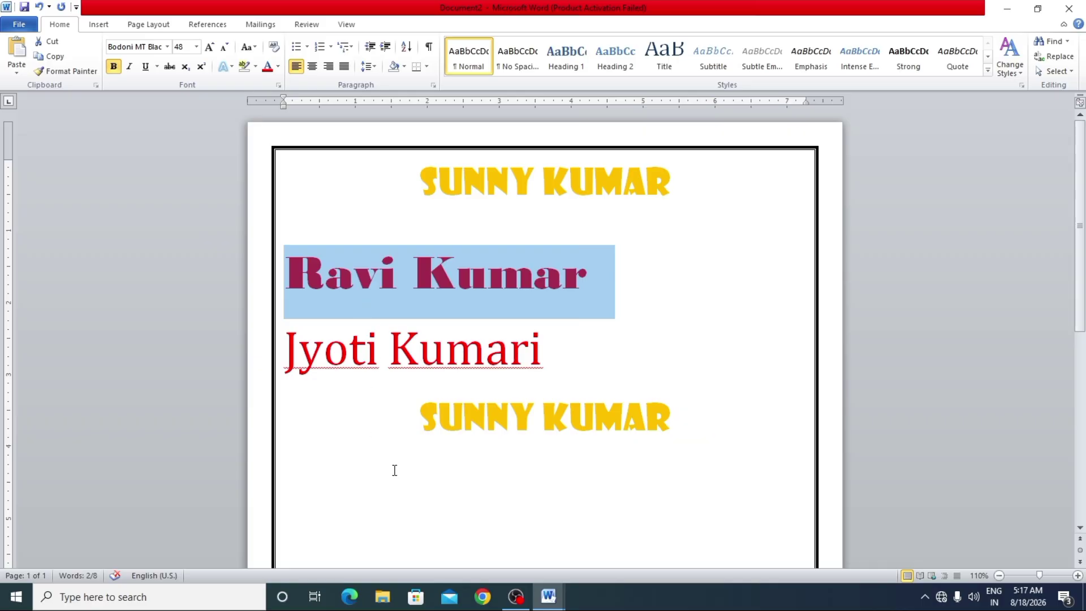
pyautogui.moveTo(654, 425); pyautogui.dragTo(705, 436)
pyautogui.click(691, 432)
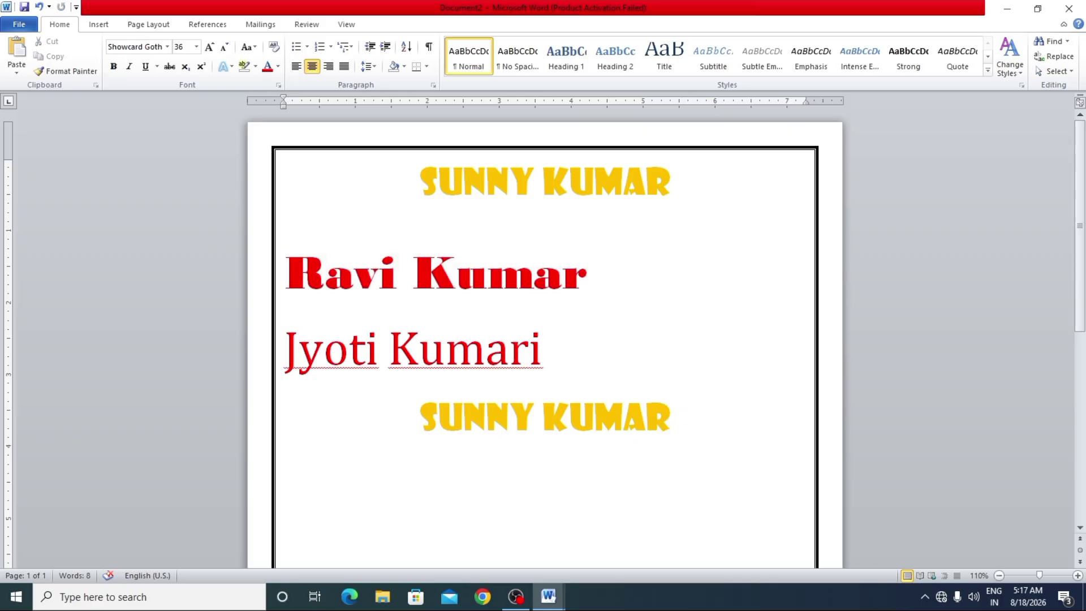